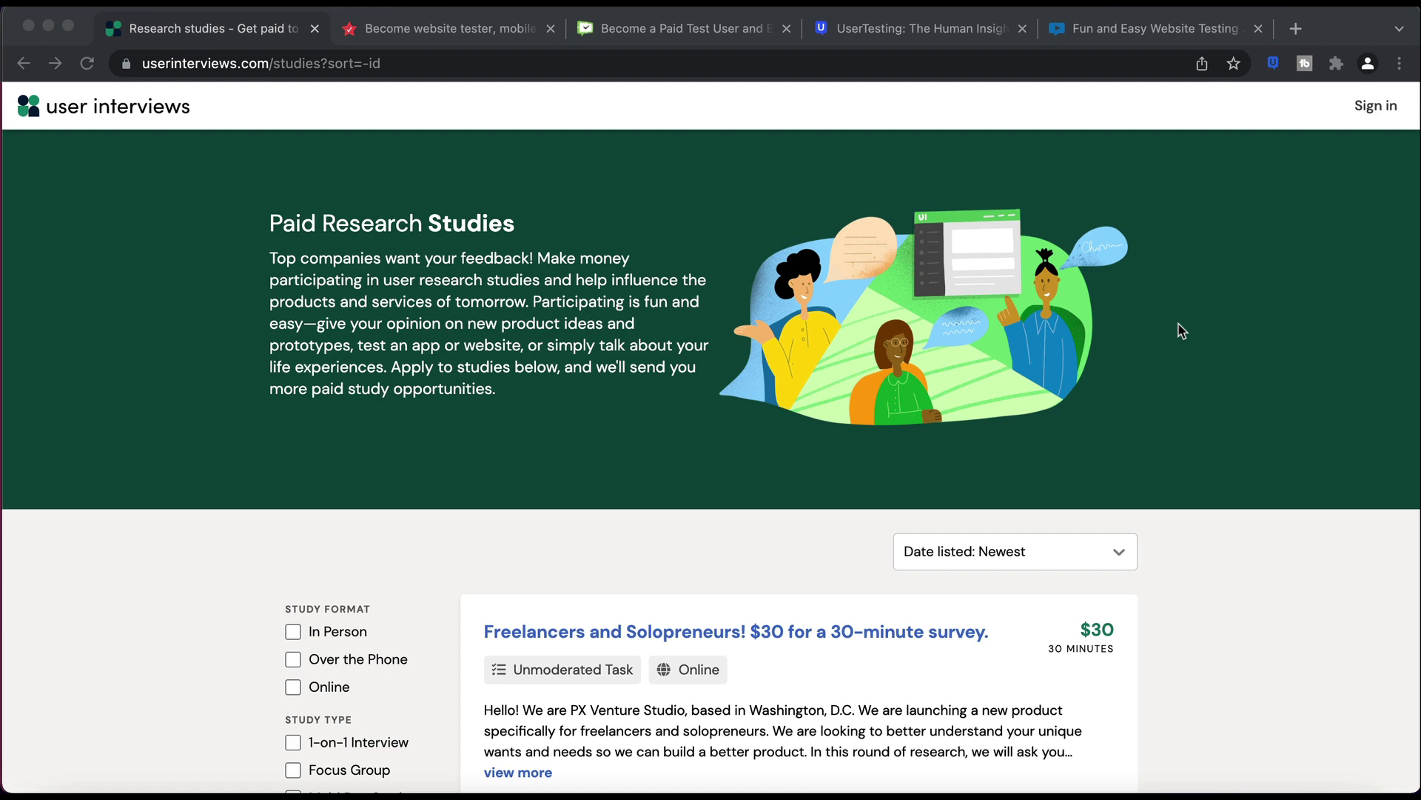
scroll(1180, 331, down, 1)
scroll(1180, 331, down, 2)
scroll(1181, 331, up, 2)
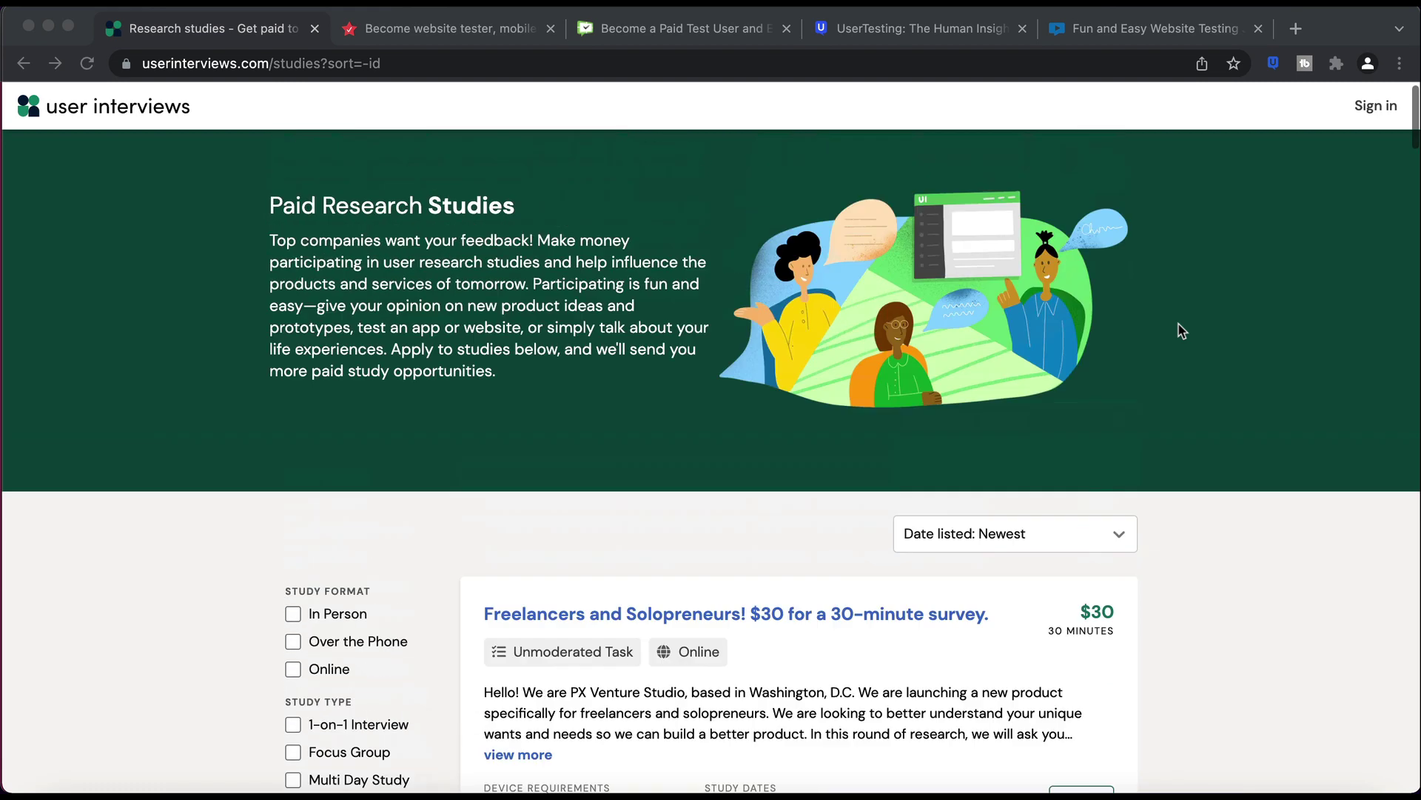
scroll(1180, 331, up, 1)
scroll(1181, 331, down, 2)
scroll(1180, 332, down, 1)
scroll(1181, 331, down, 3)
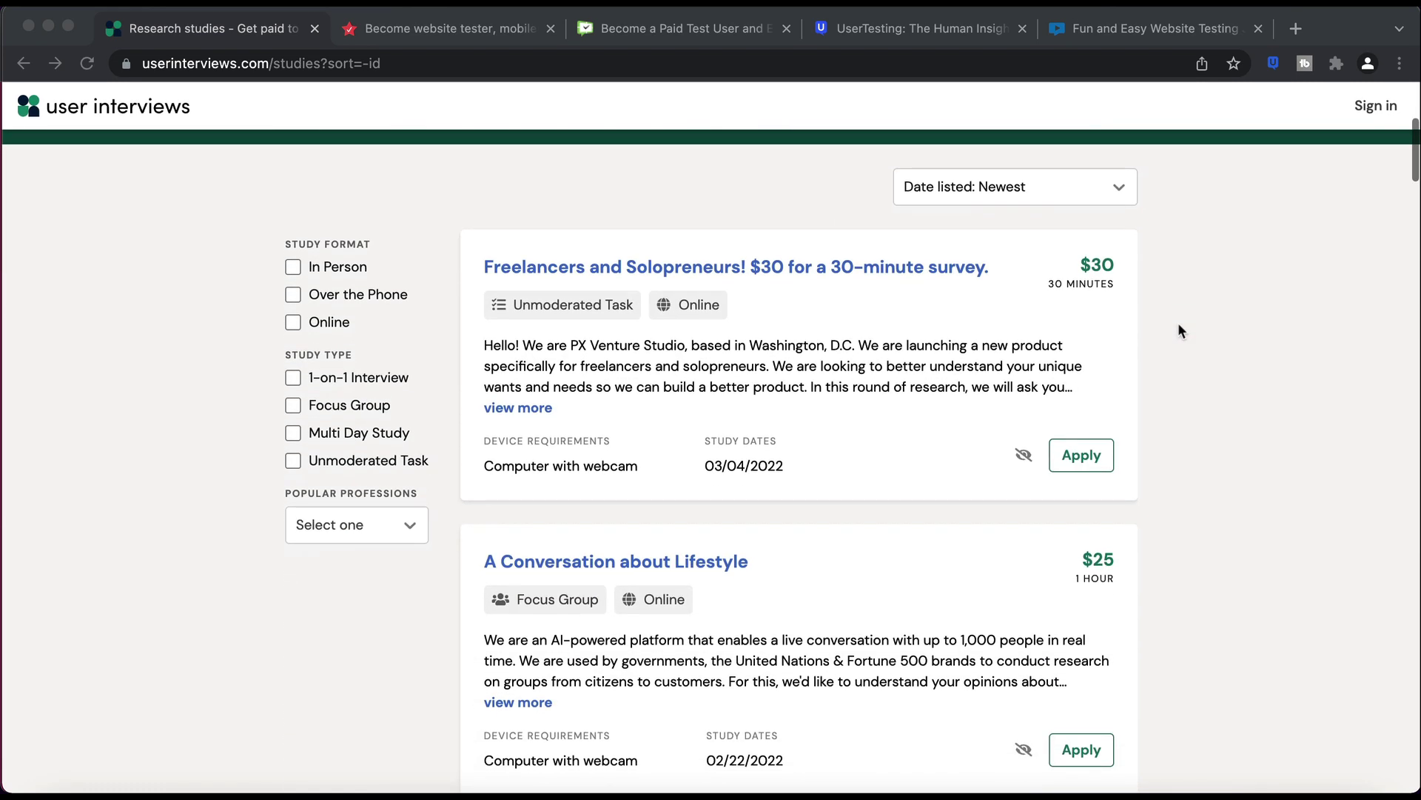
scroll(1178, 329, down, 1)
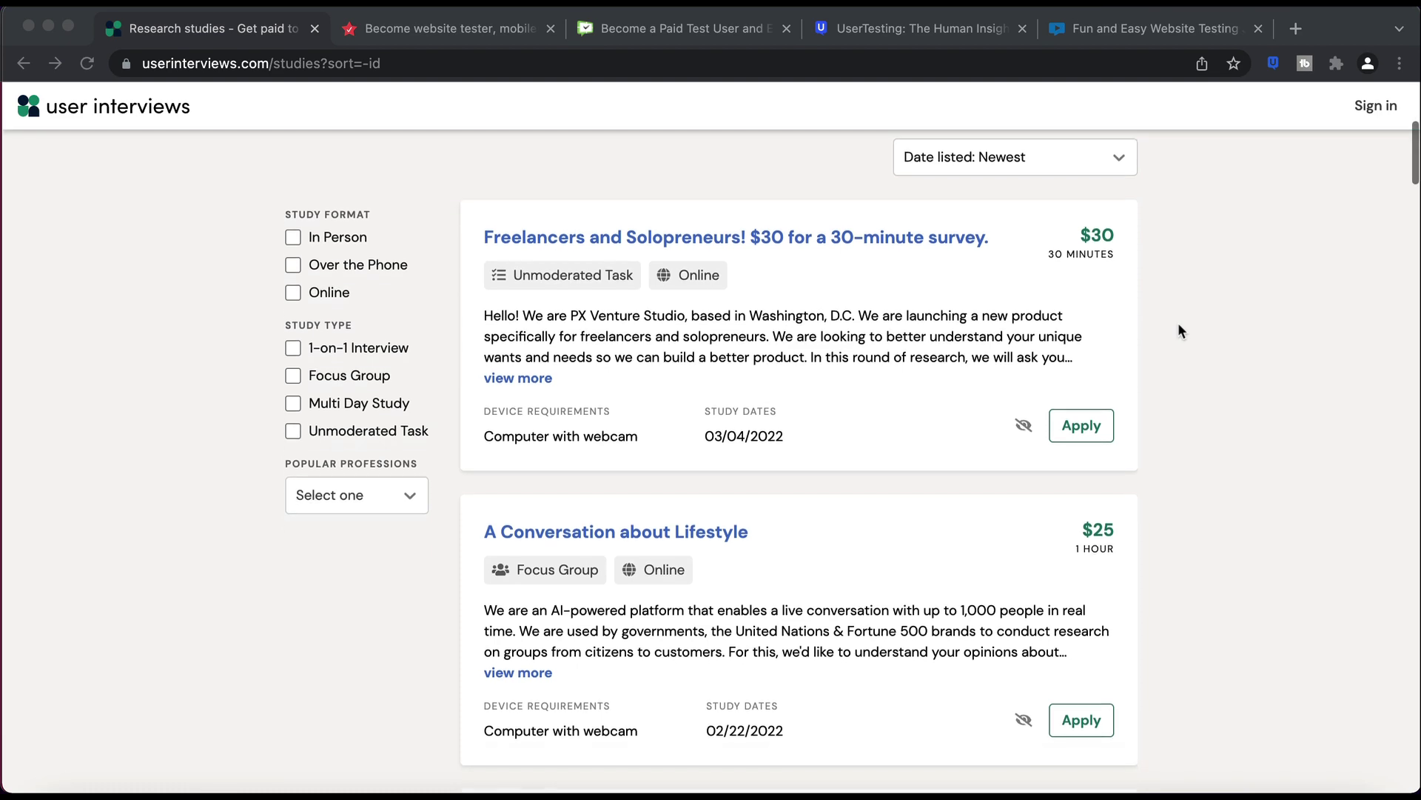
scroll(1178, 330, down, 2)
scroll(1178, 330, up, 1)
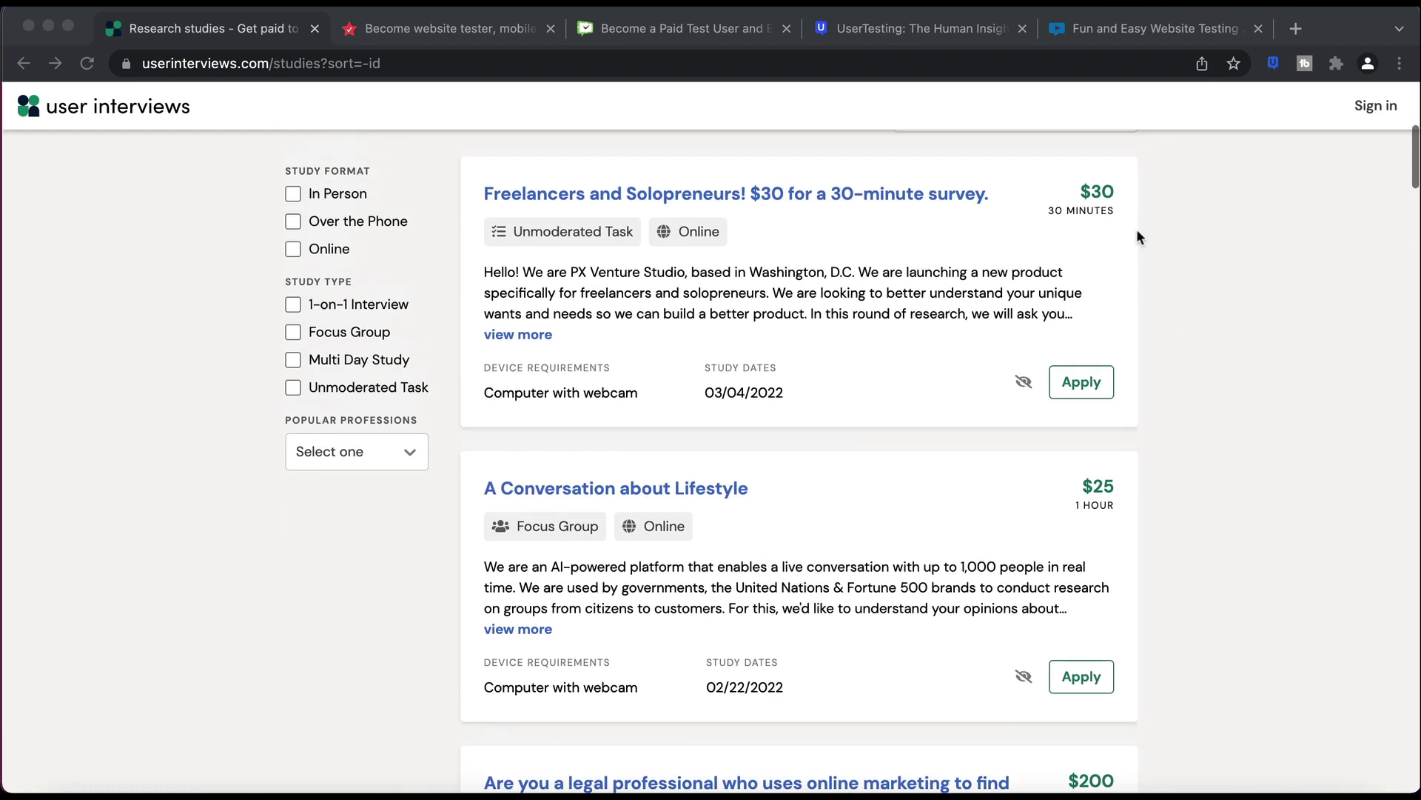
scroll(1100, 331, down, 3)
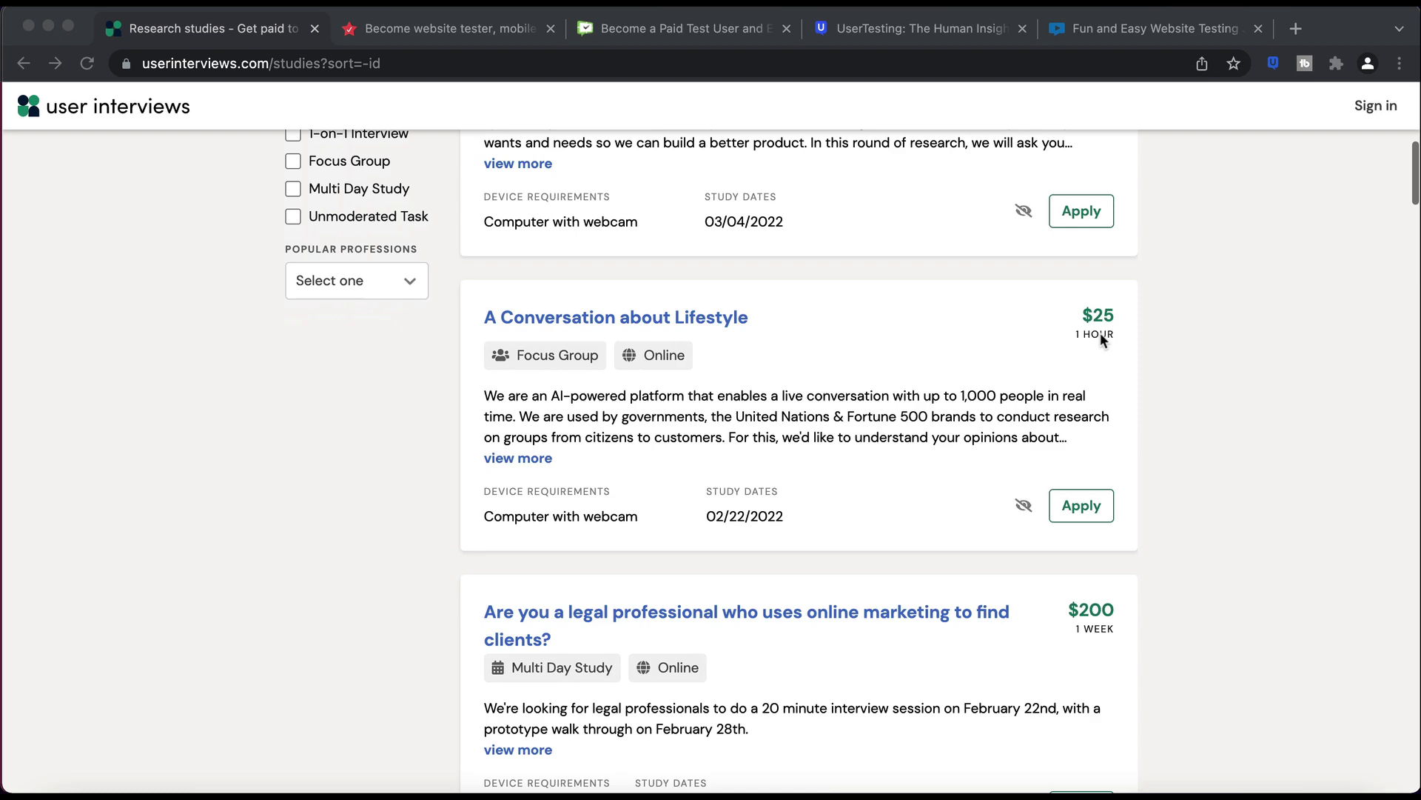
scroll(1119, 478, down, 3)
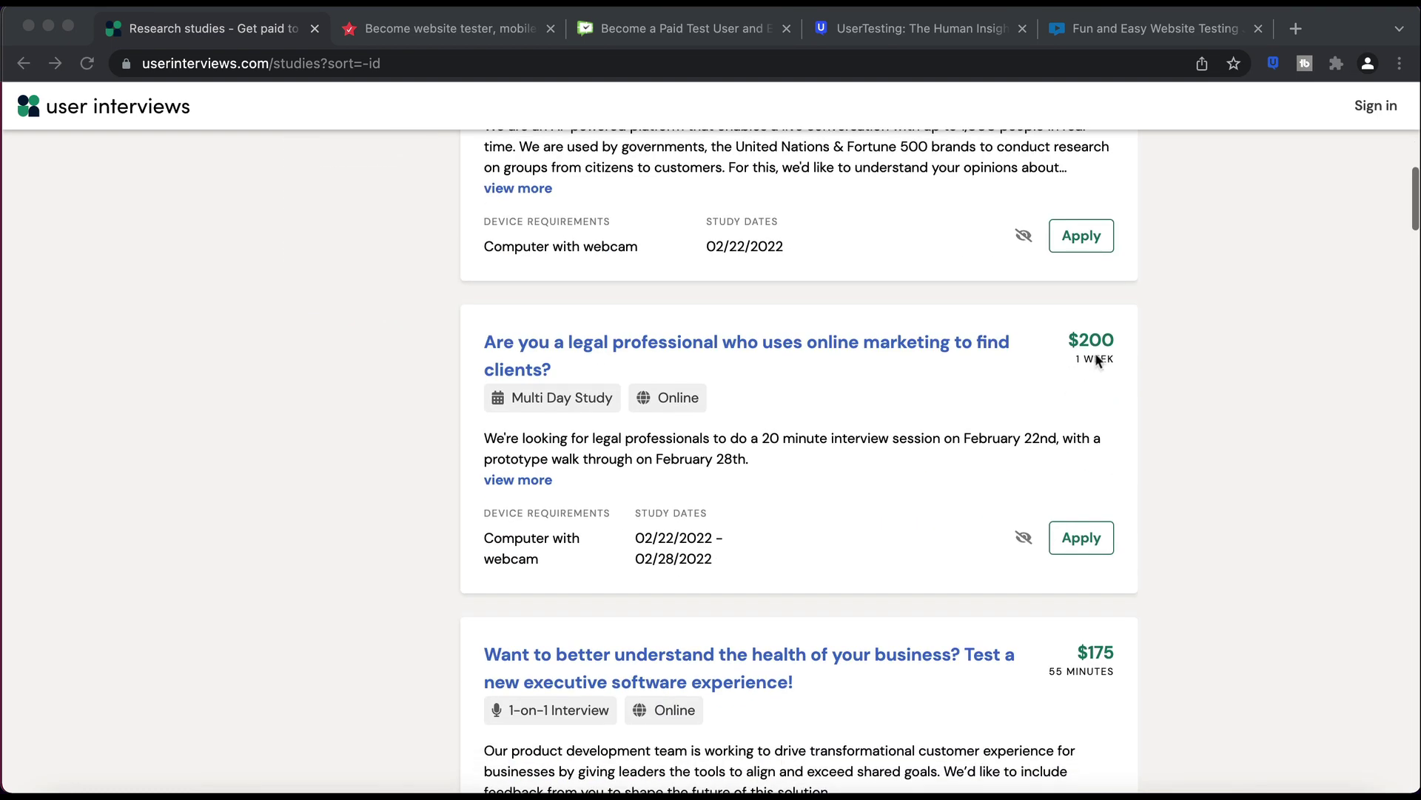
scroll(1112, 416, up, 7)
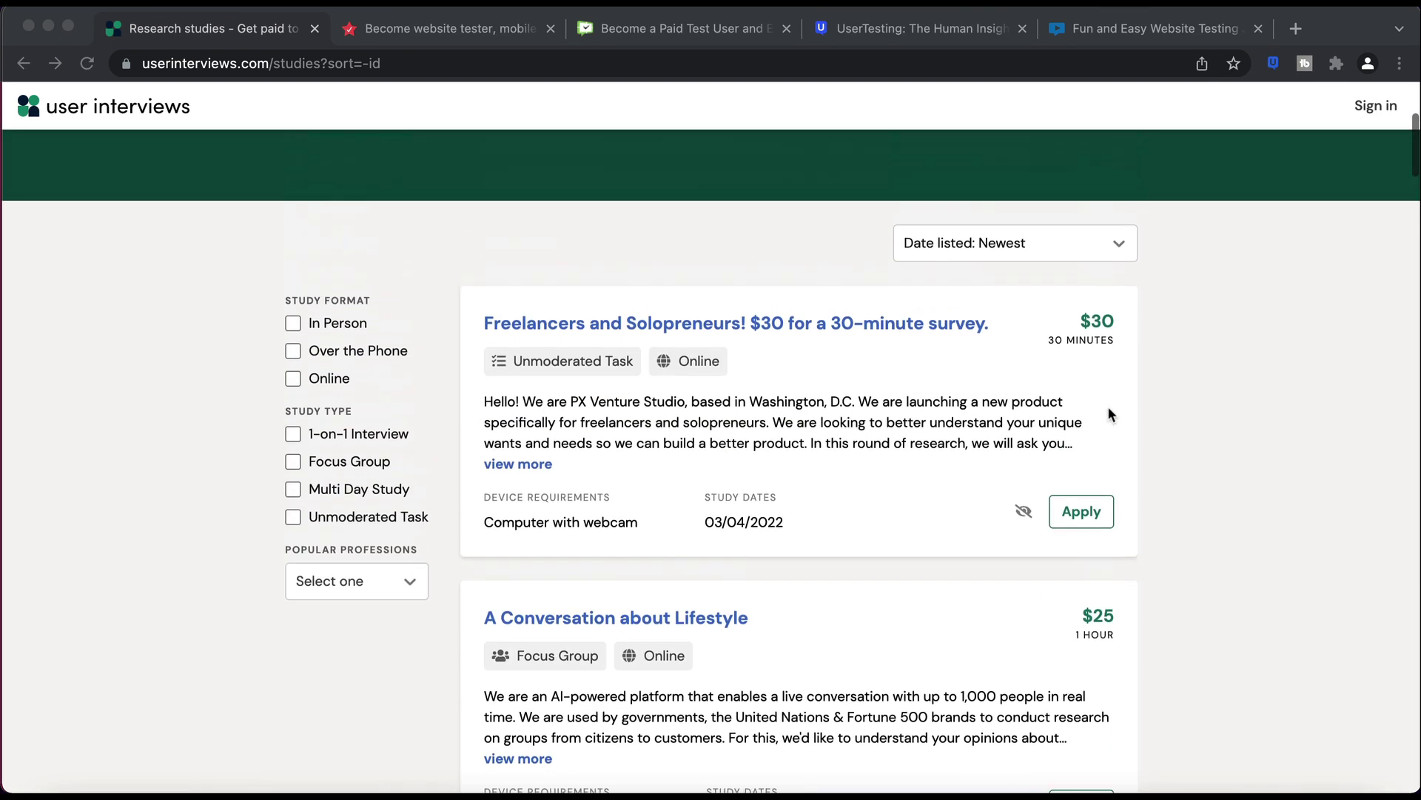
scroll(1108, 408, up, 1)
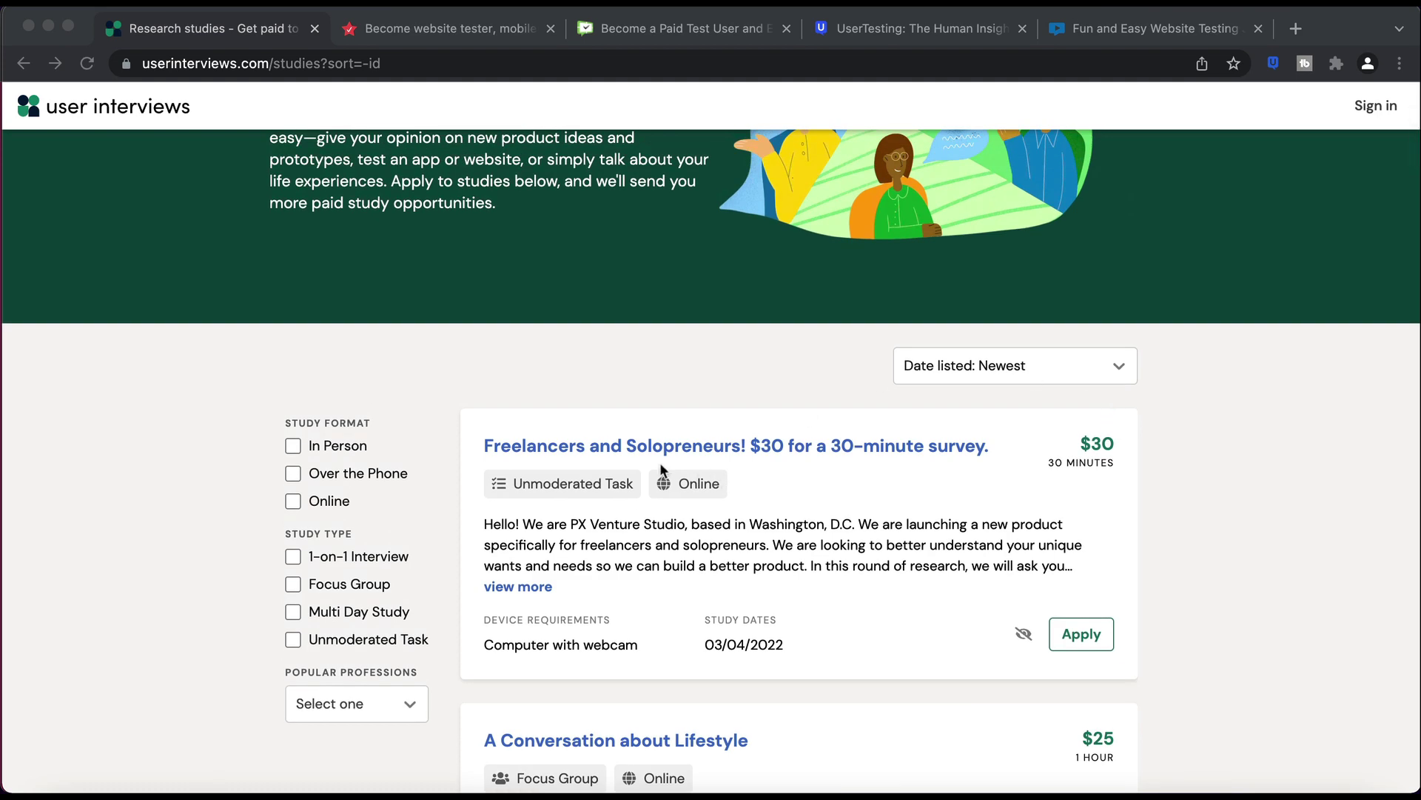
scroll(660, 473, down, 5)
scroll(660, 473, down, 4)
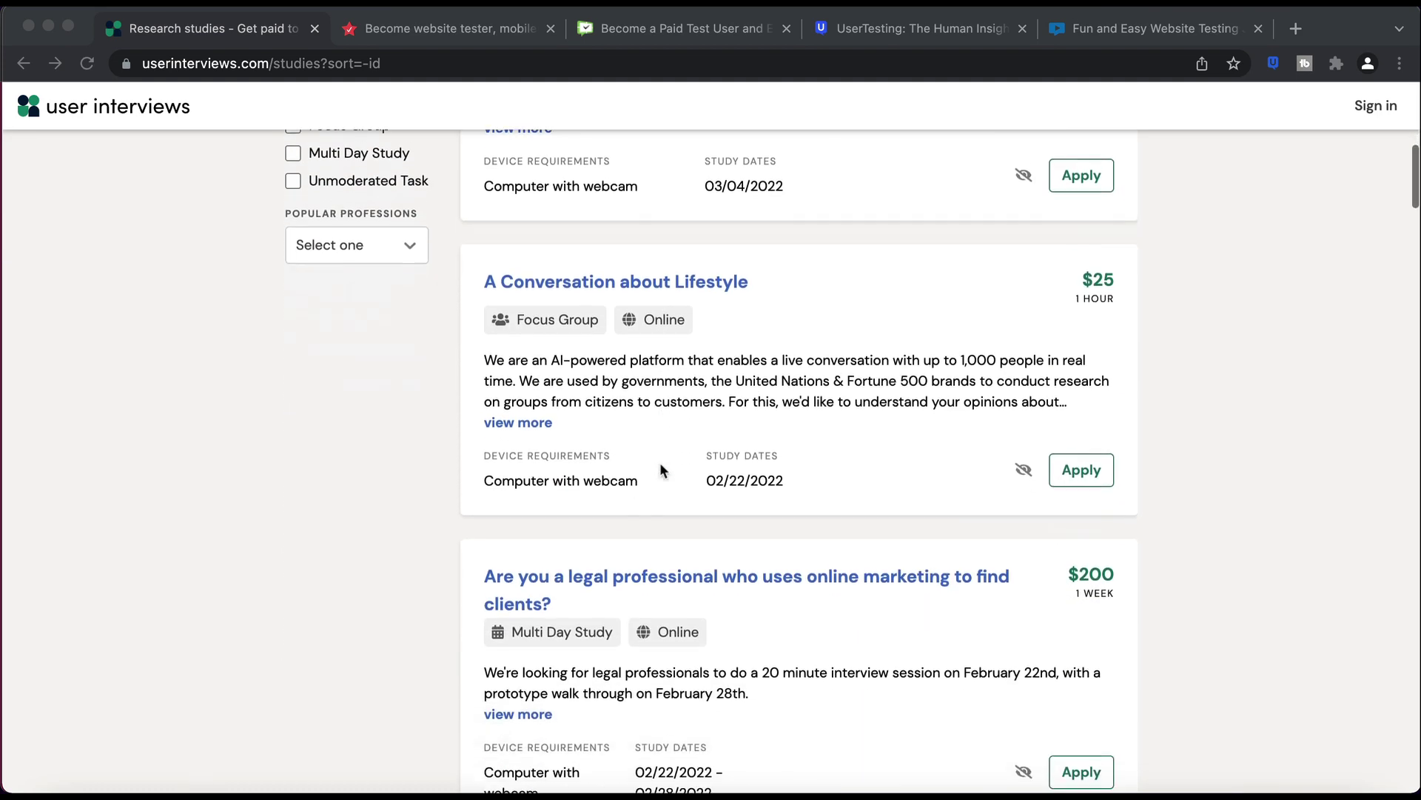
scroll(659, 473, down, 3)
scroll(844, 486, up, 10)
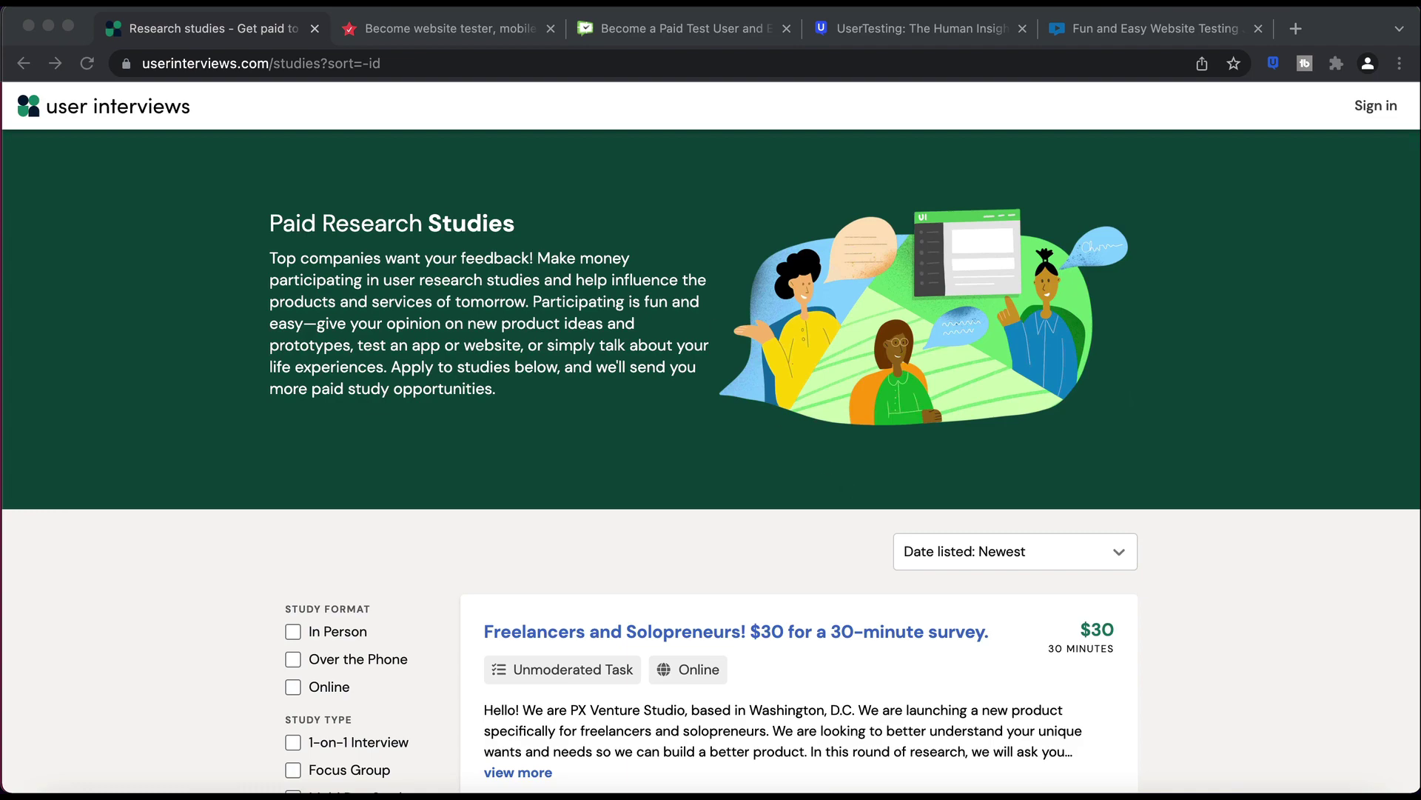
Switch to the Ferpection tab showing the Become a tester on the Internet page.
click(481, 40)
scroll(594, 272, down, 5)
scroll(594, 272, up, 5)
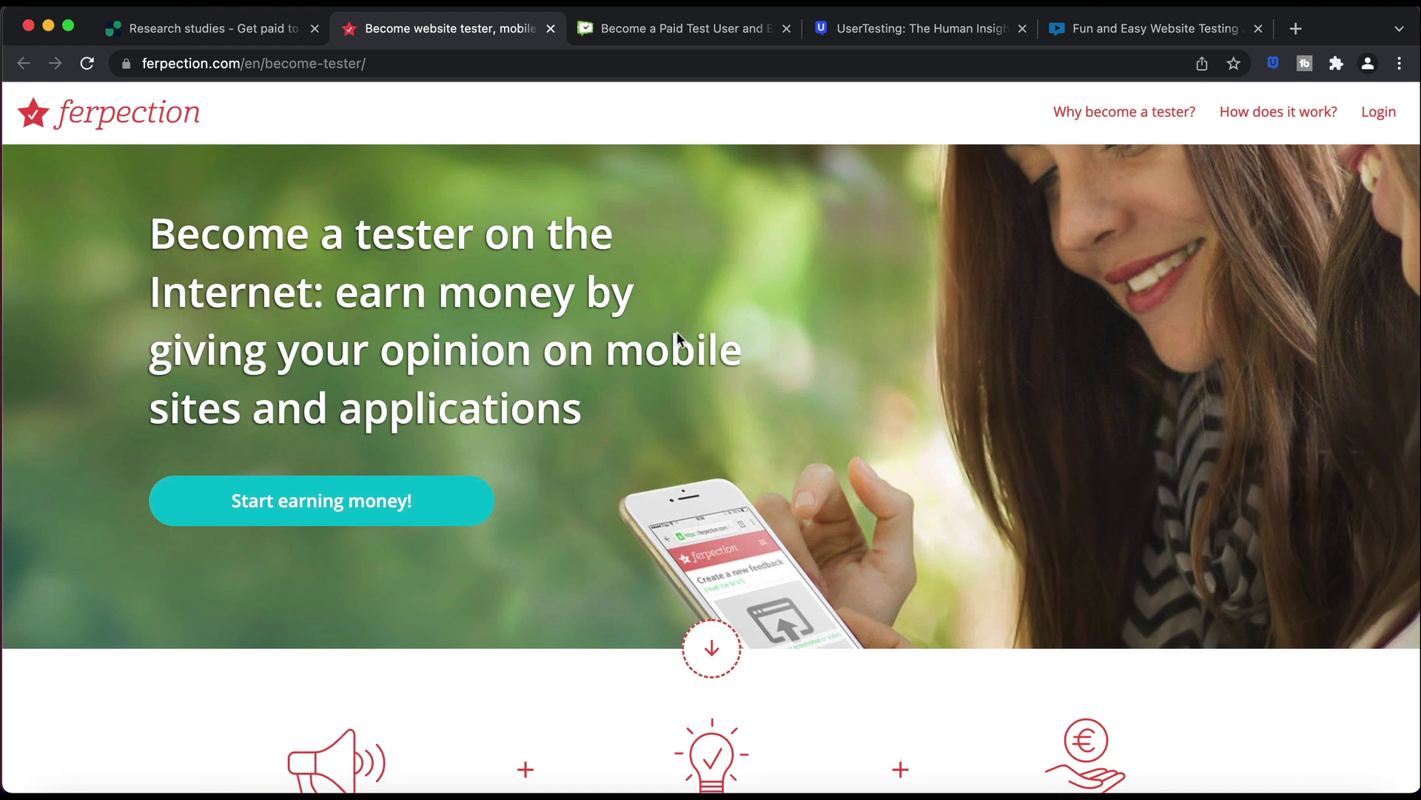
scroll(676, 473, down, 3)
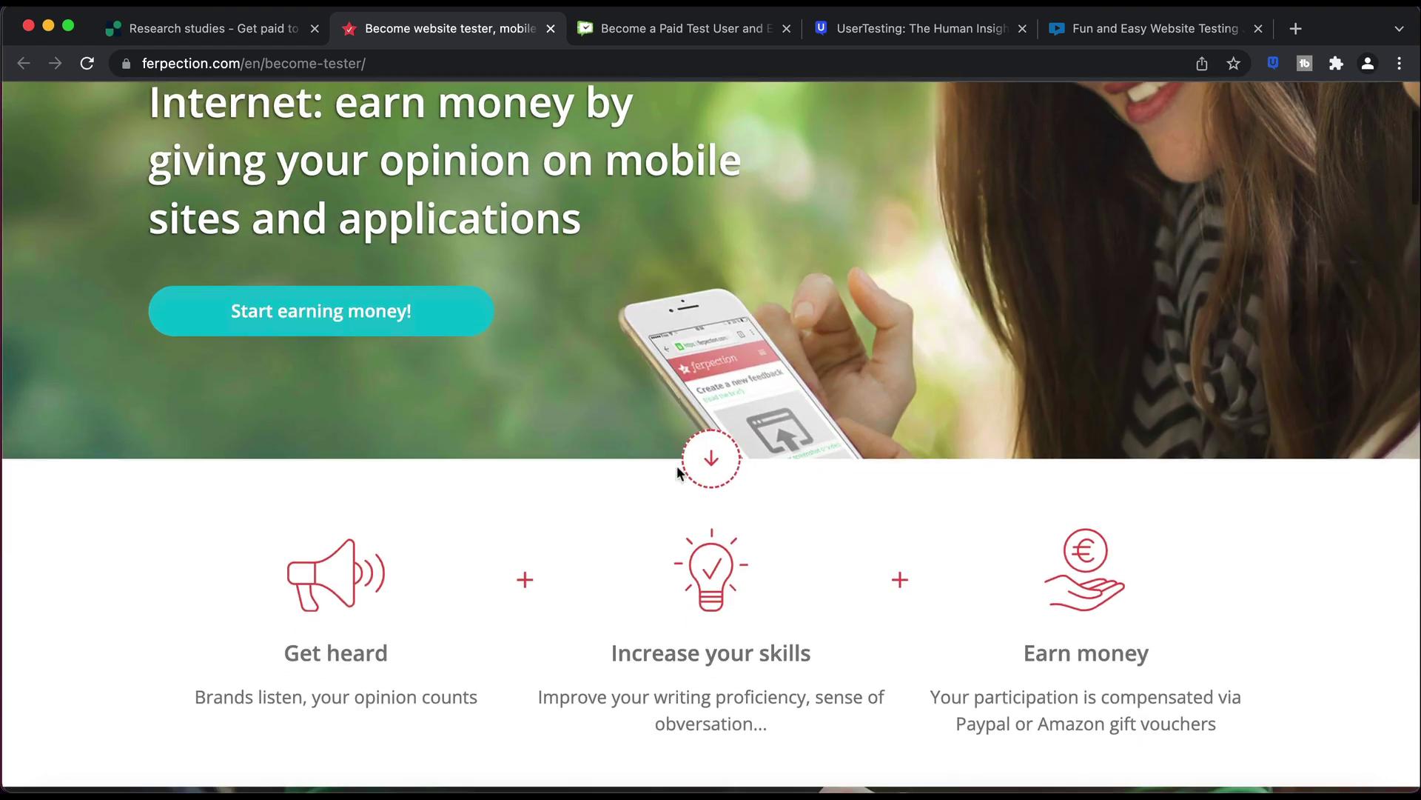
scroll(676, 472, down, 3)
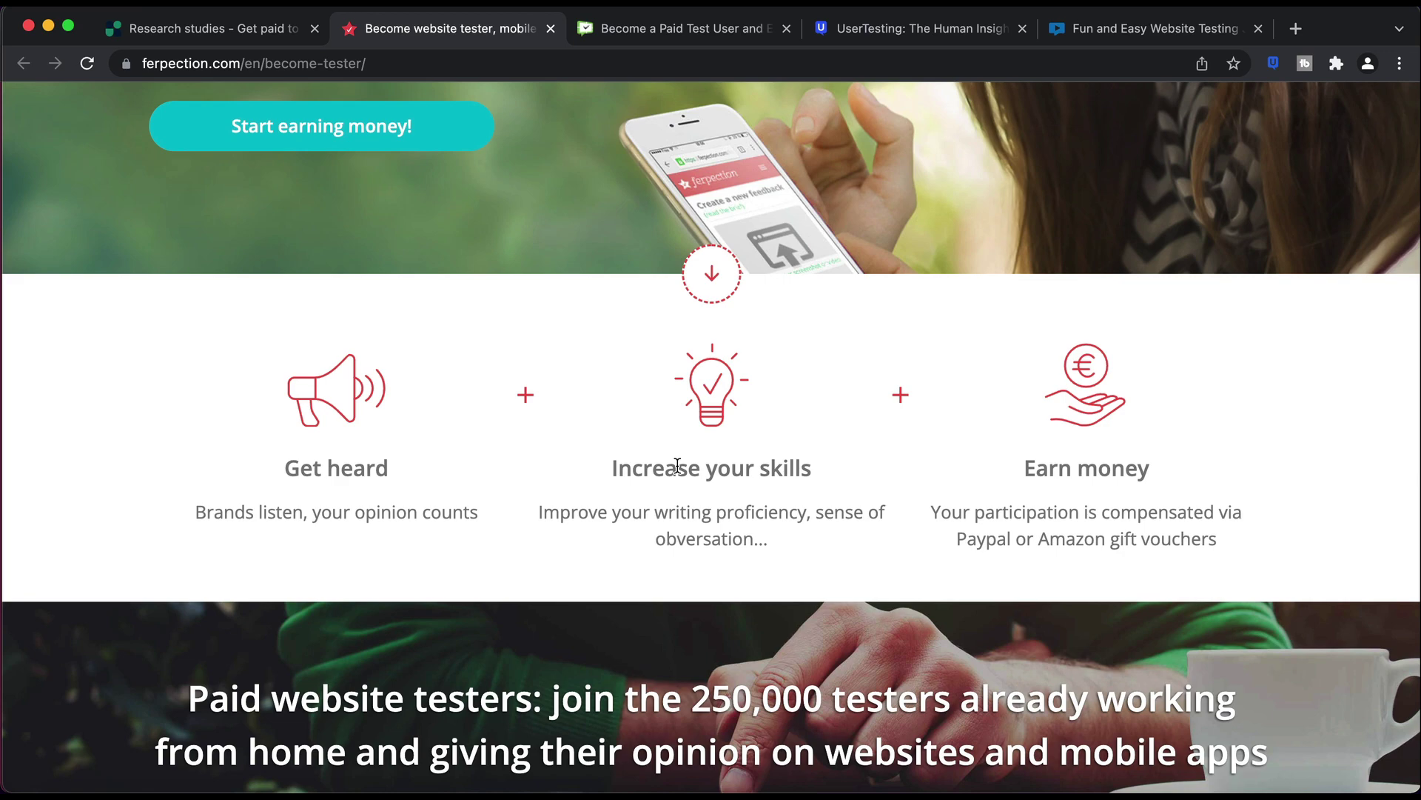
scroll(676, 467, down, 3)
scroll(676, 467, down, 2)
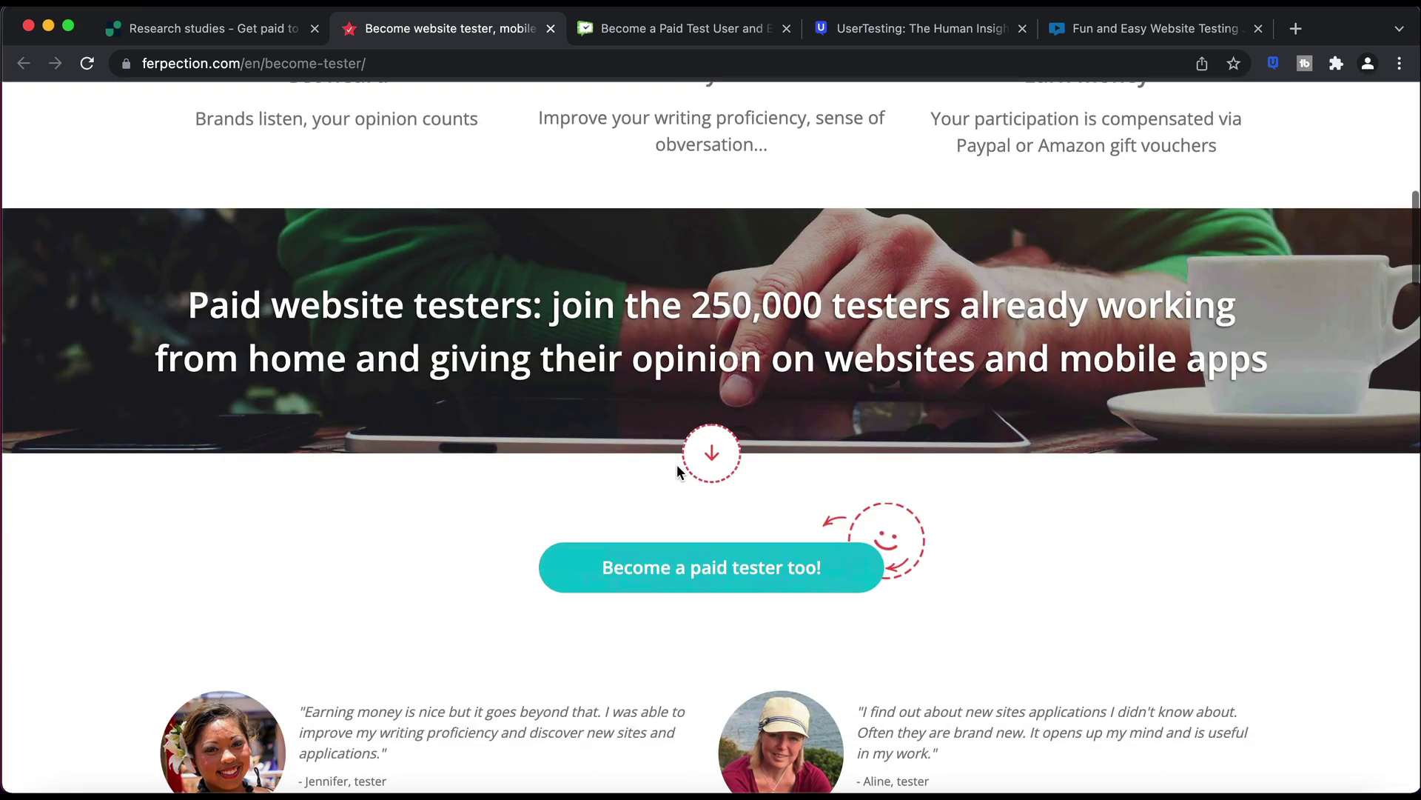
scroll(677, 466, down, 2)
scroll(677, 467, down, 5)
scroll(676, 472, down, 10)
scroll(676, 466, down, 2)
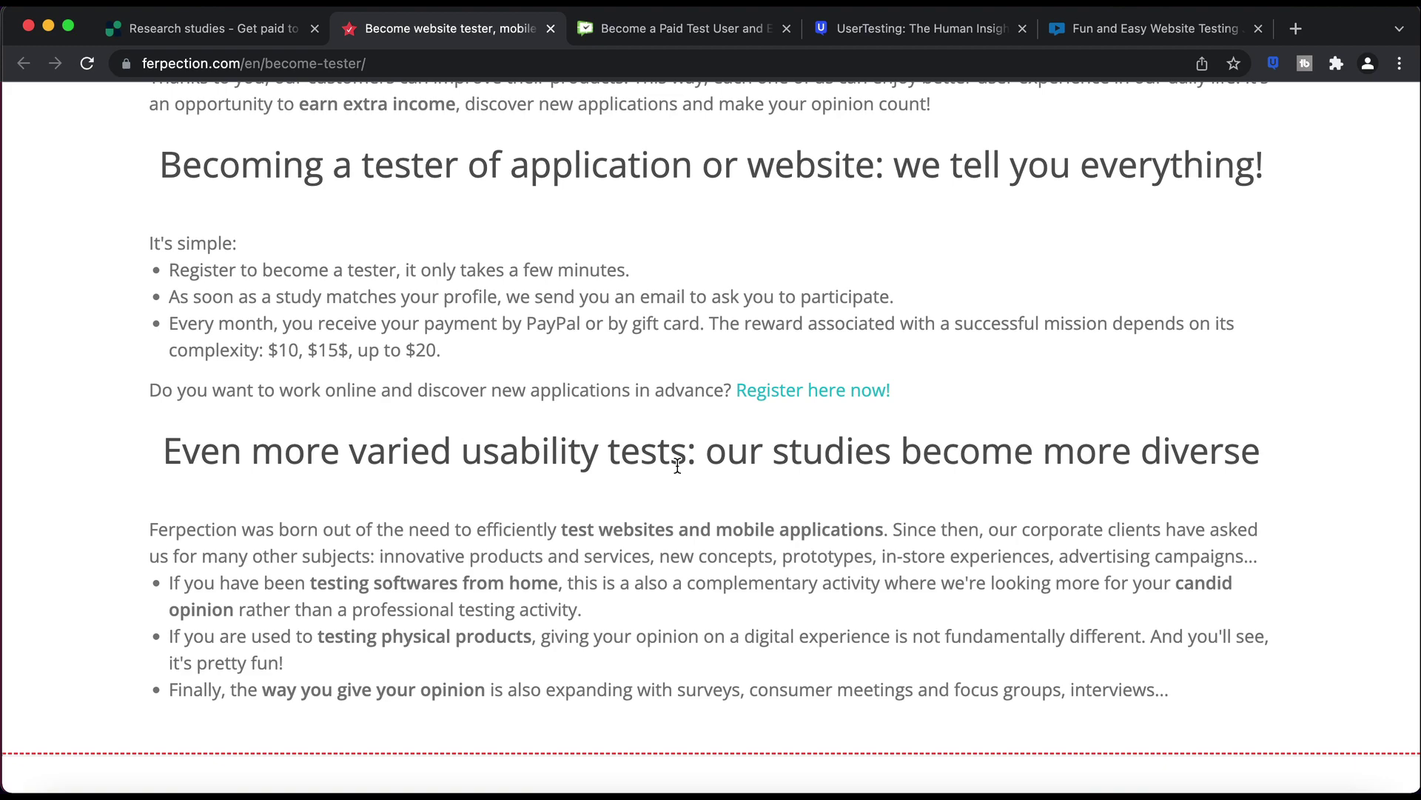
scroll(677, 466, up, 10)
scroll(674, 468, up, 5)
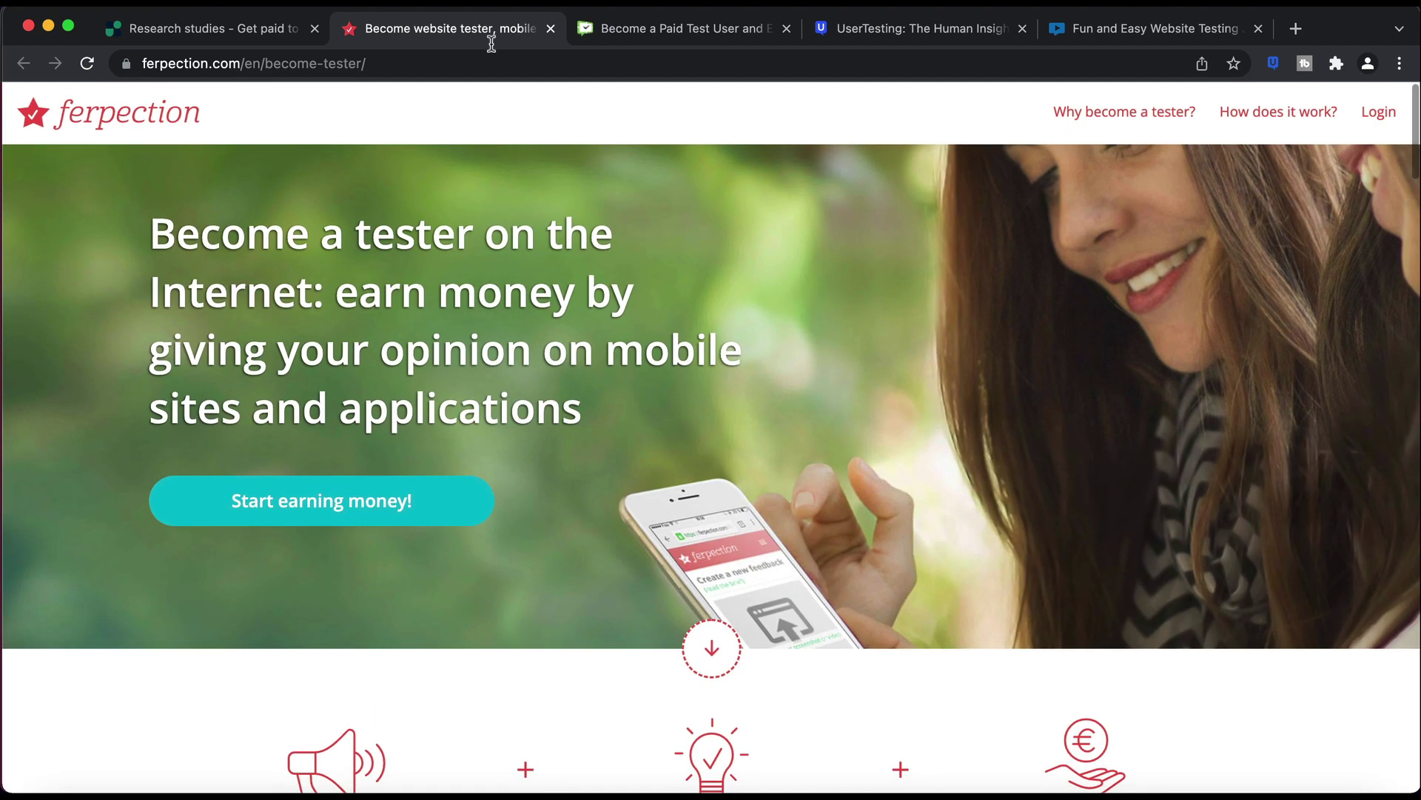
Show TestingTime's paid test-user page with cookies accepted, after a brief glance back at Ferpection.
click(666, 27)
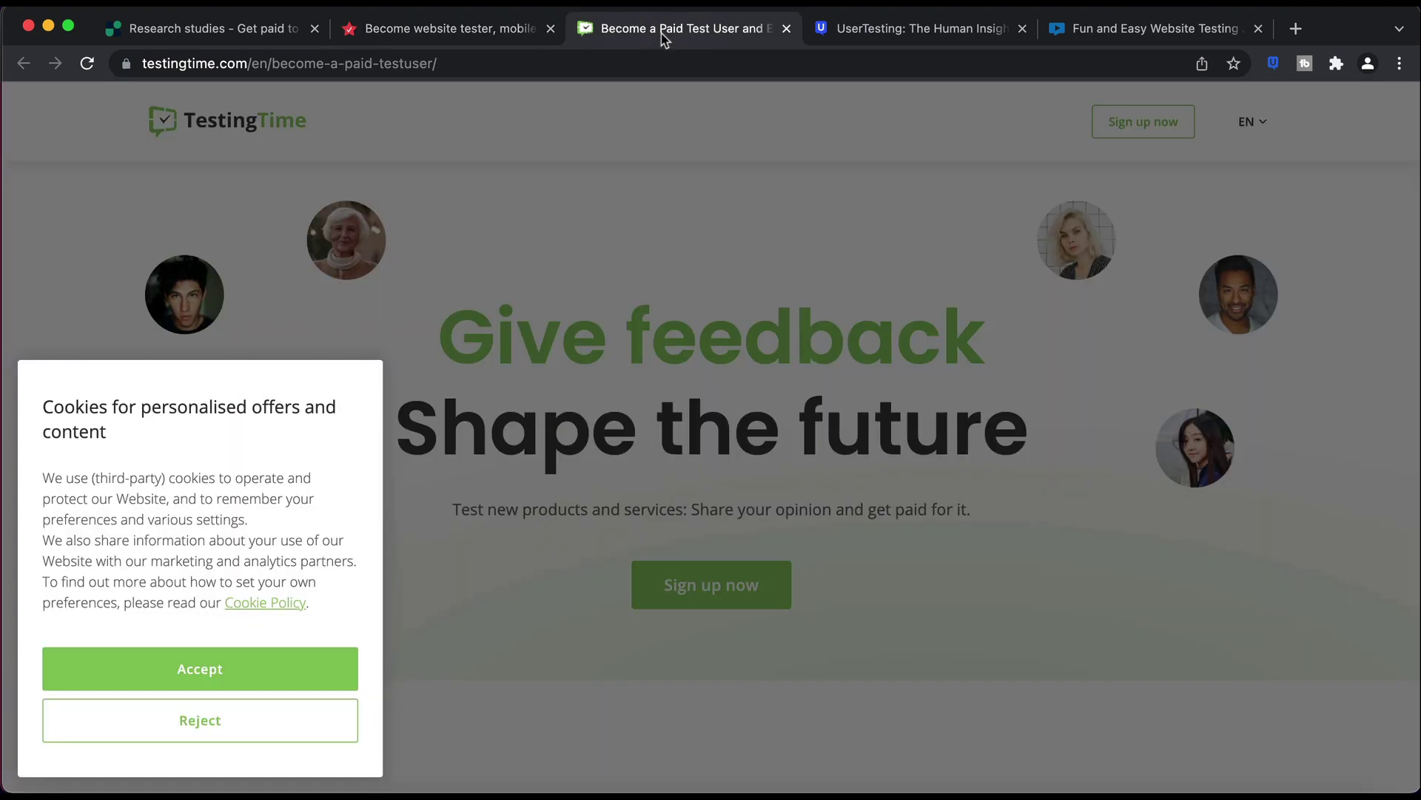
click(221, 664)
scroll(627, 233, down, 5)
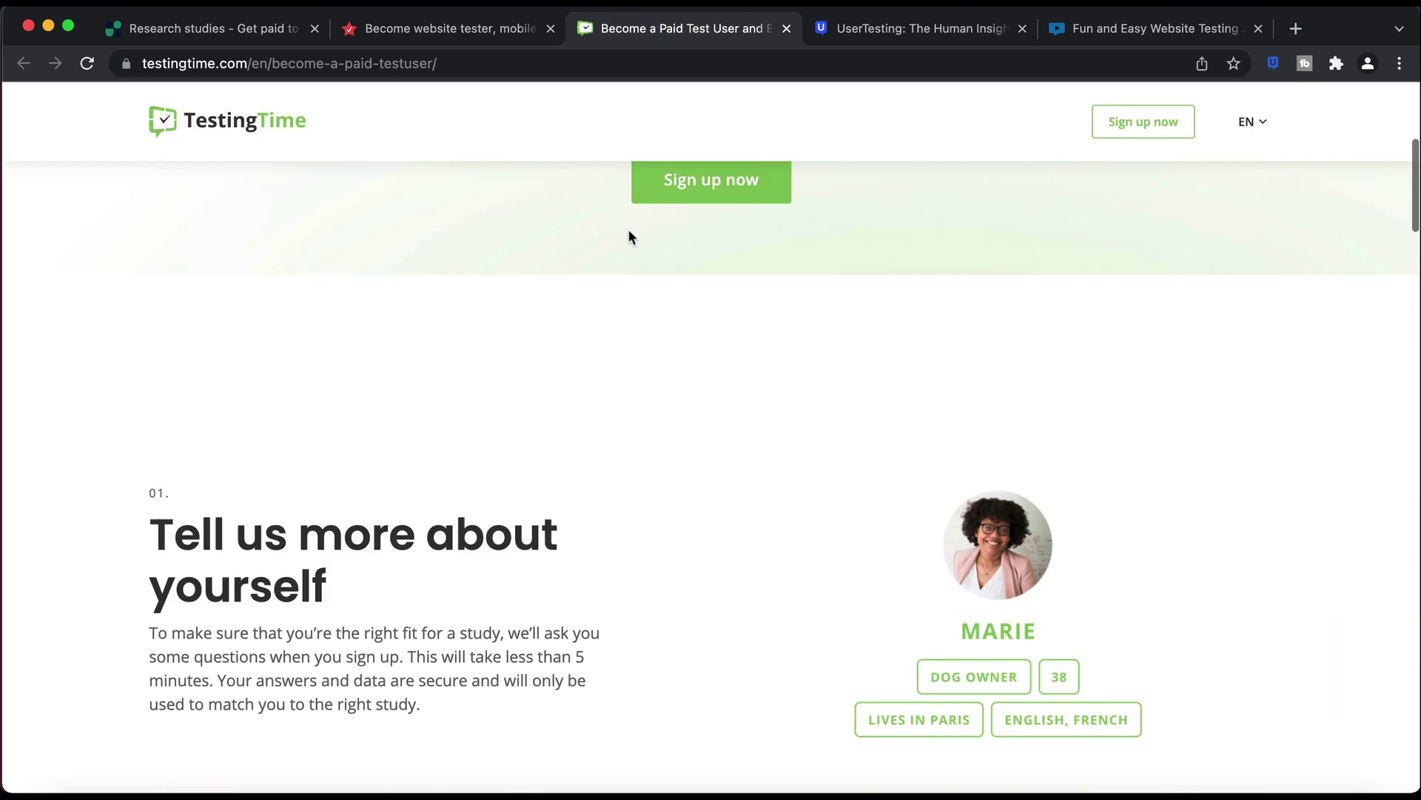
scroll(628, 236, down, 4)
scroll(628, 231, up, 1)
scroll(628, 229, up, 4)
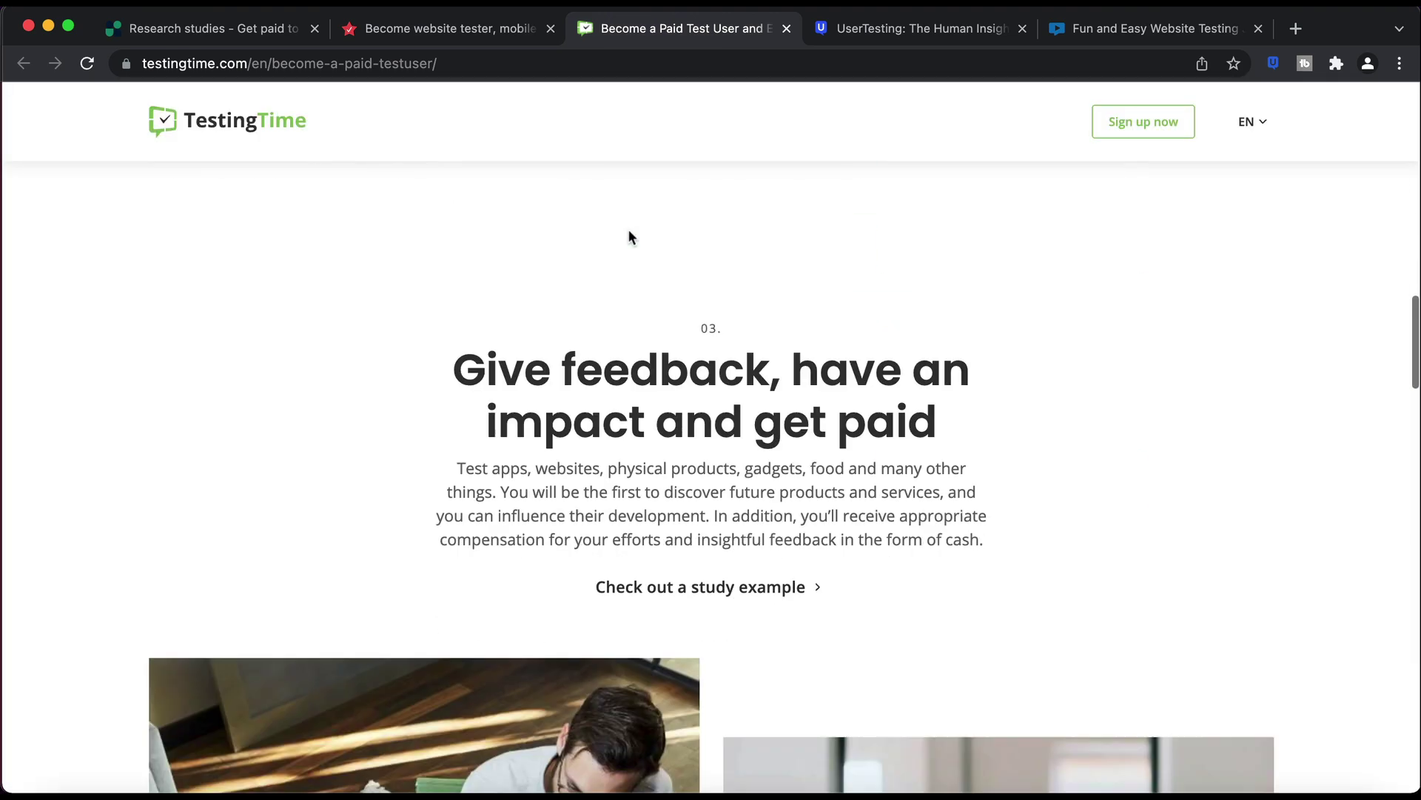
scroll(627, 230, up, 5)
scroll(627, 230, down, 1)
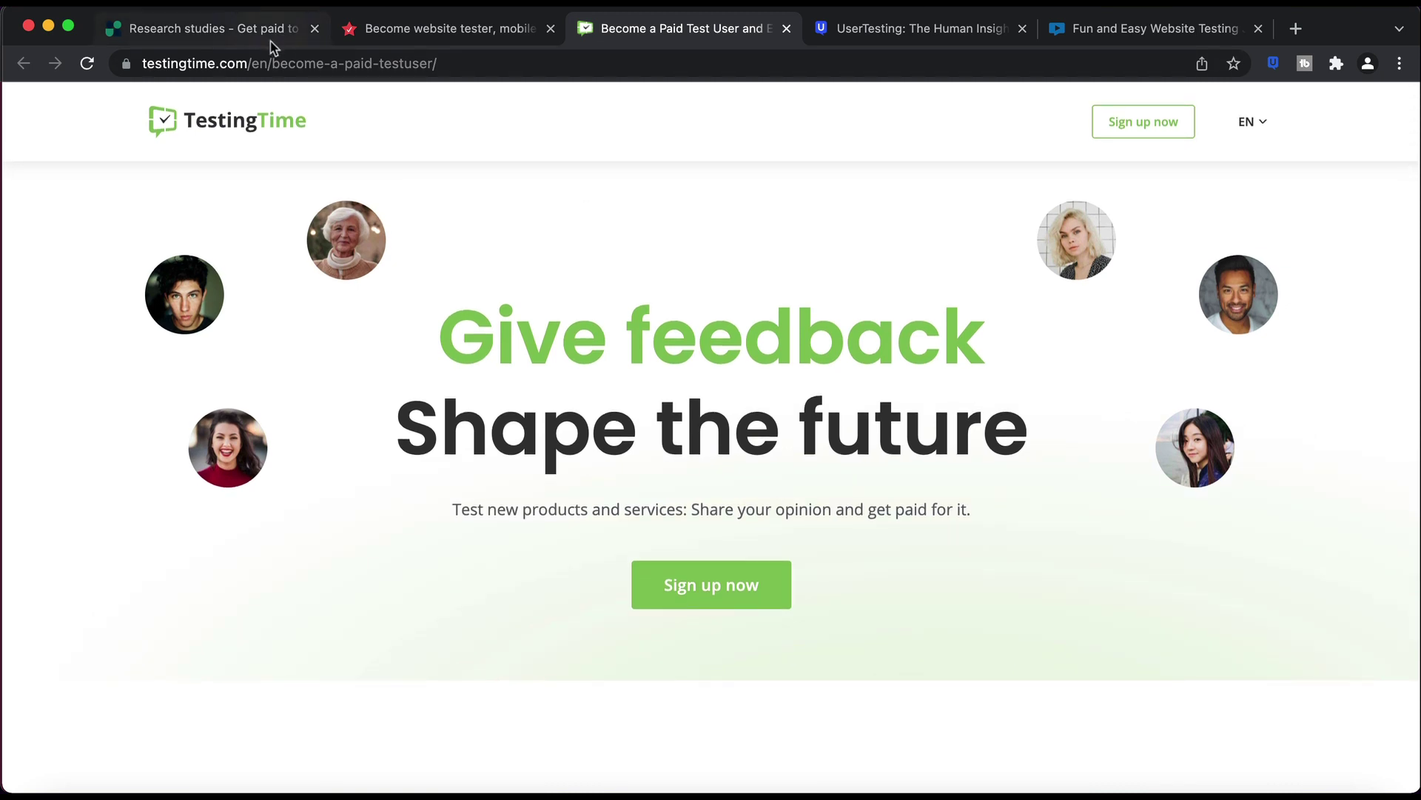
click(416, 22)
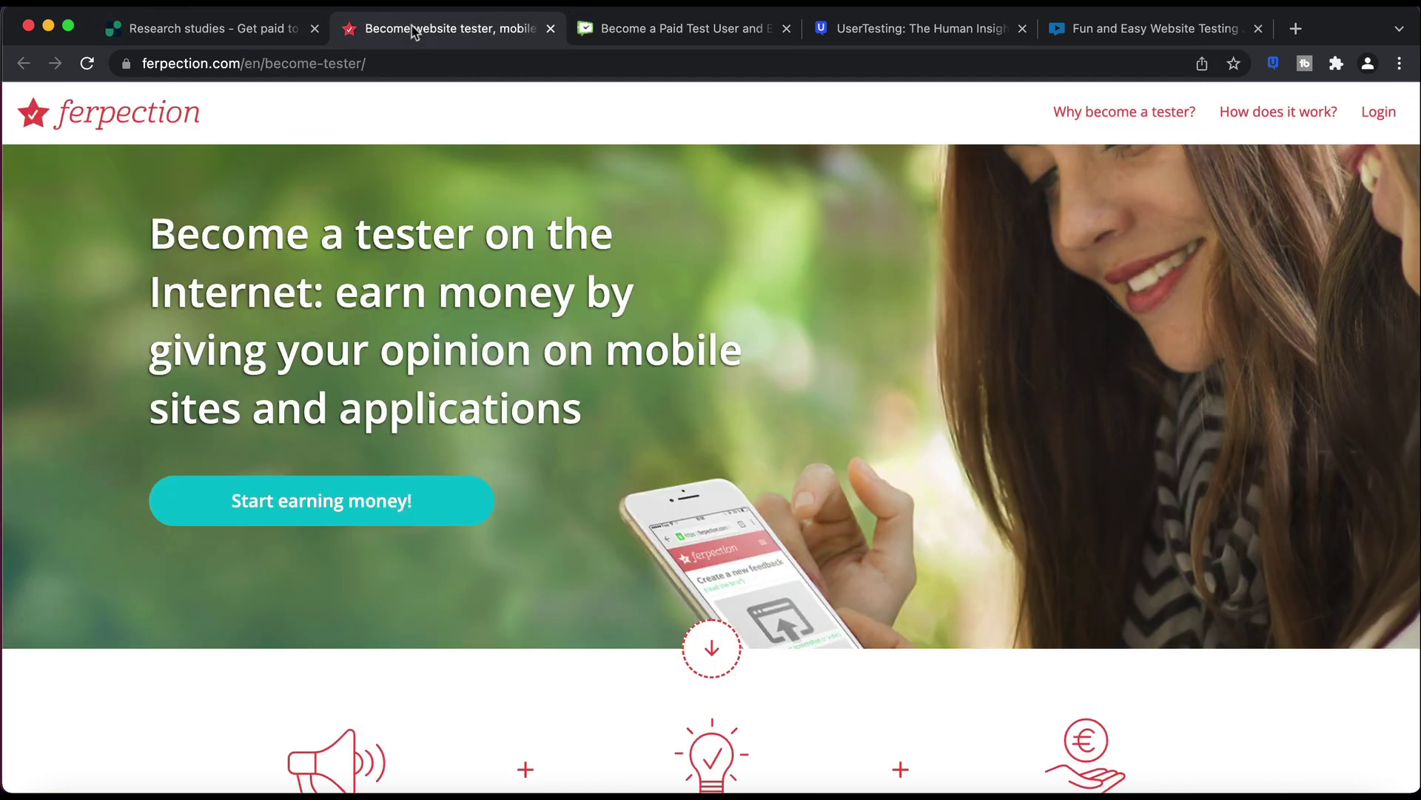
click(640, 36)
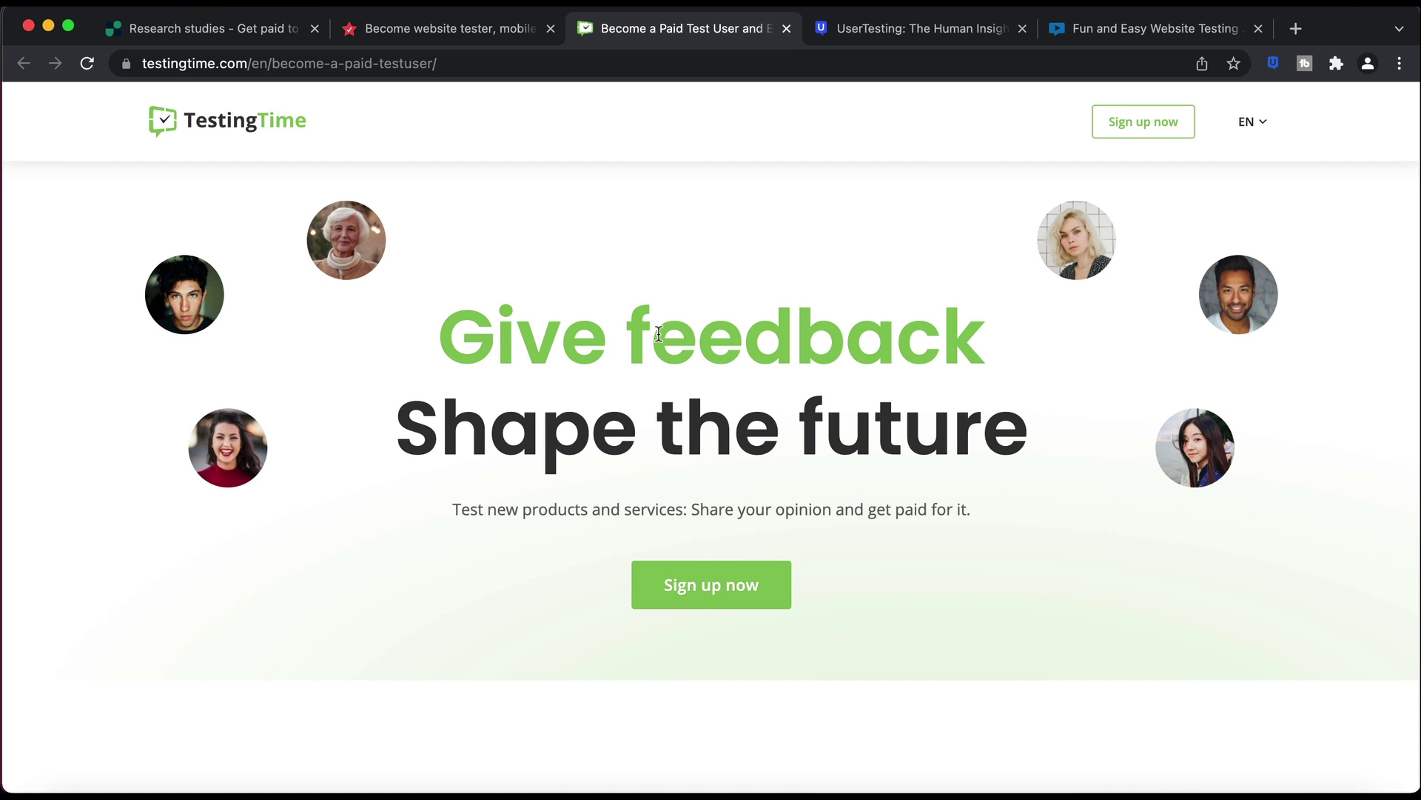
scroll(658, 334, down, 5)
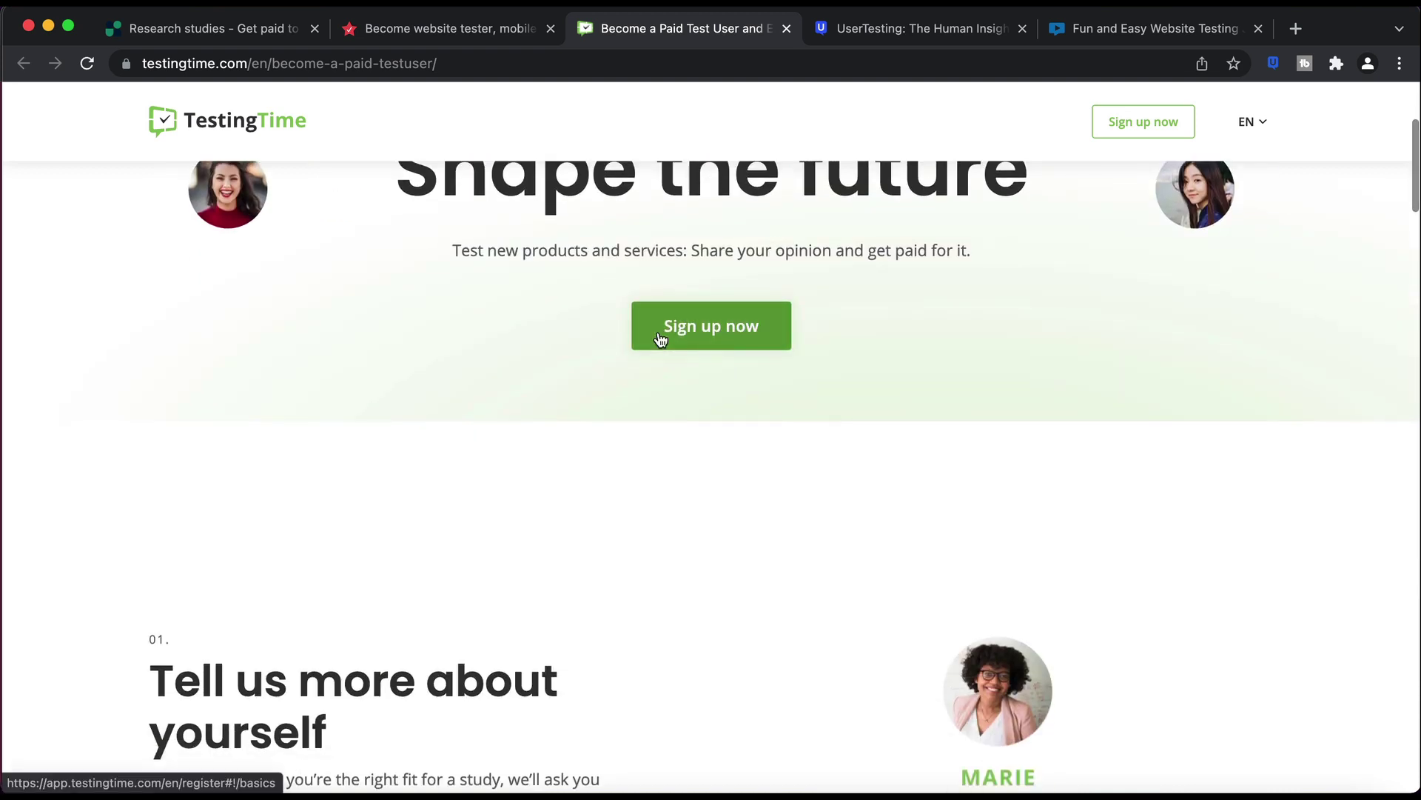
scroll(657, 333, down, 7)
scroll(658, 339, down, 3)
scroll(658, 338, up, 4)
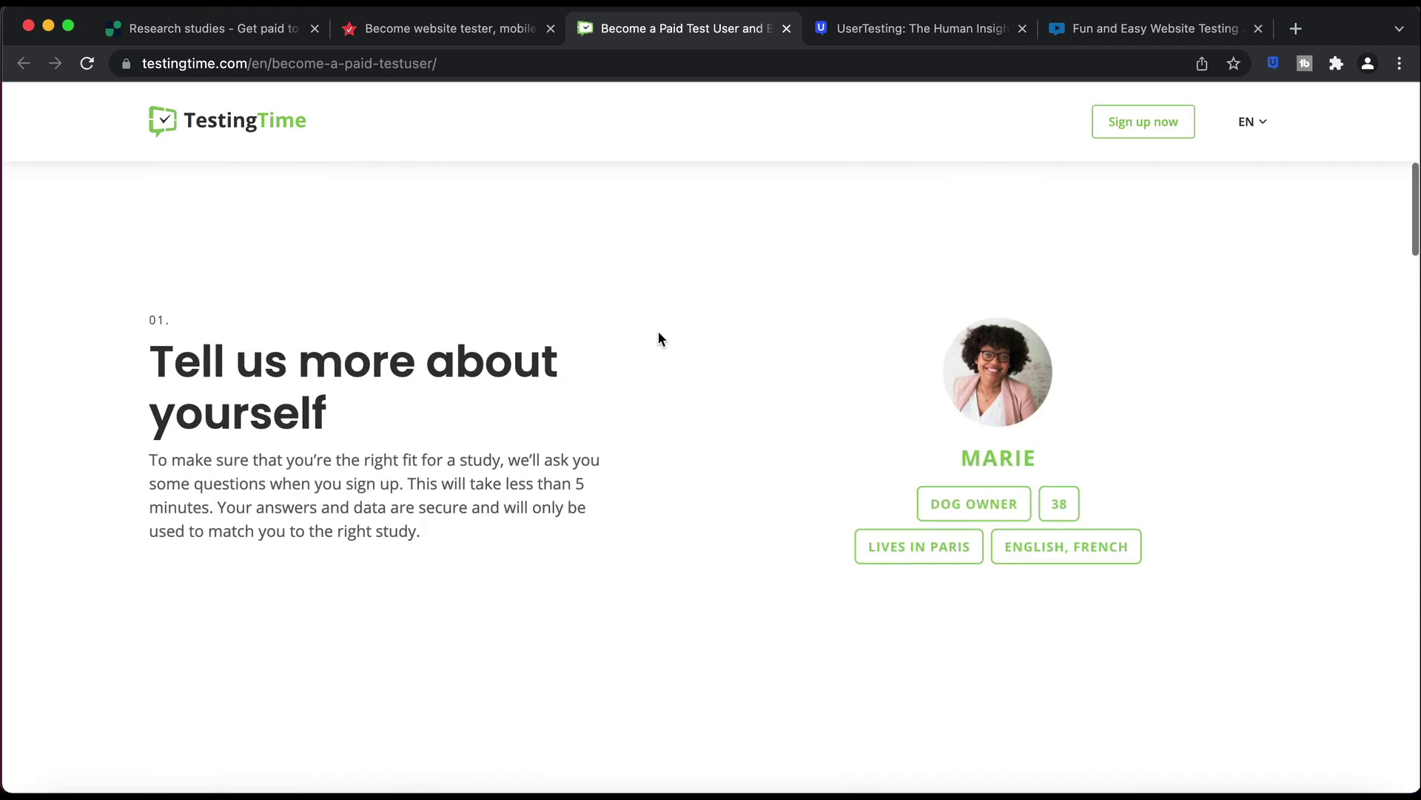
scroll(658, 339, down, 3)
scroll(659, 338, up, 8)
scroll(658, 339, down, 4)
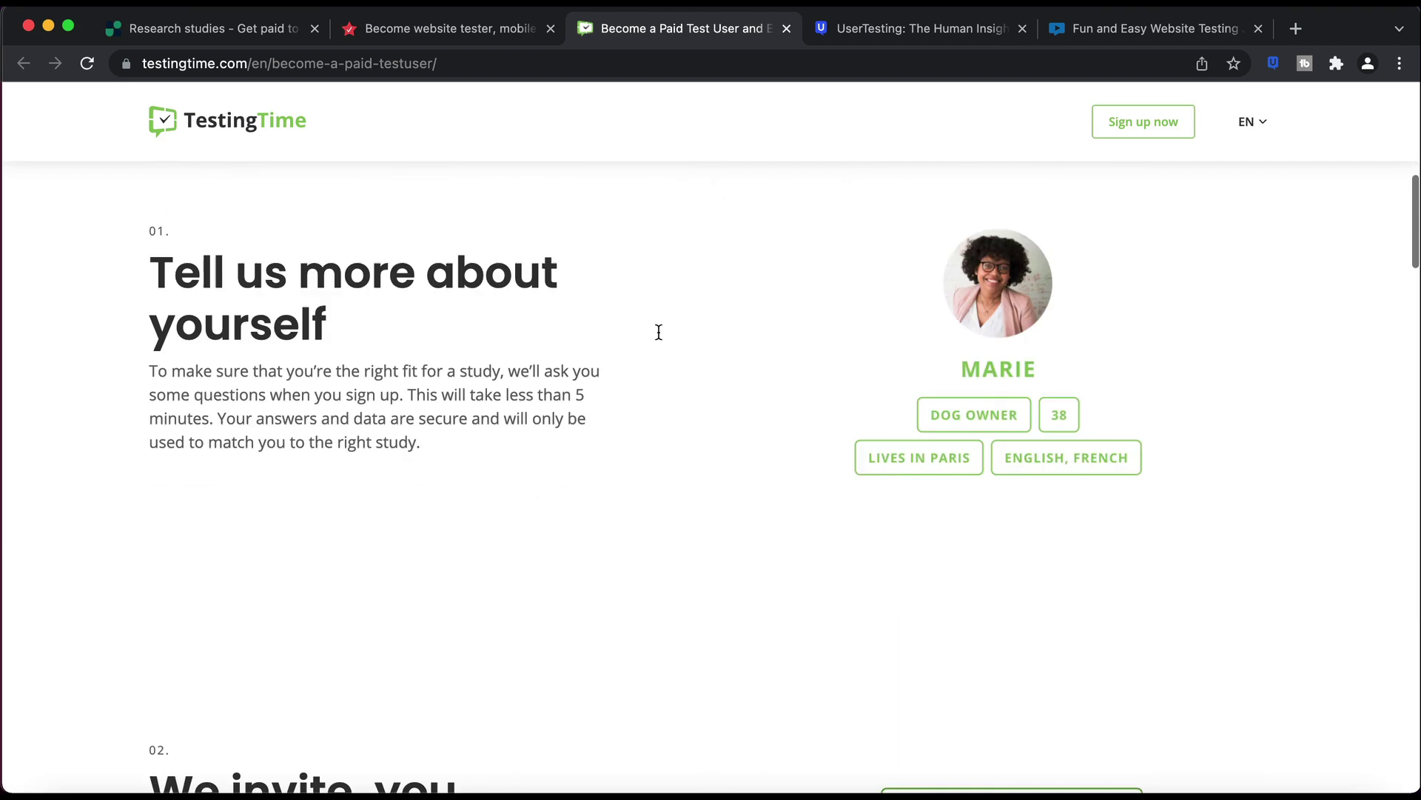
scroll(658, 339, up, 8)
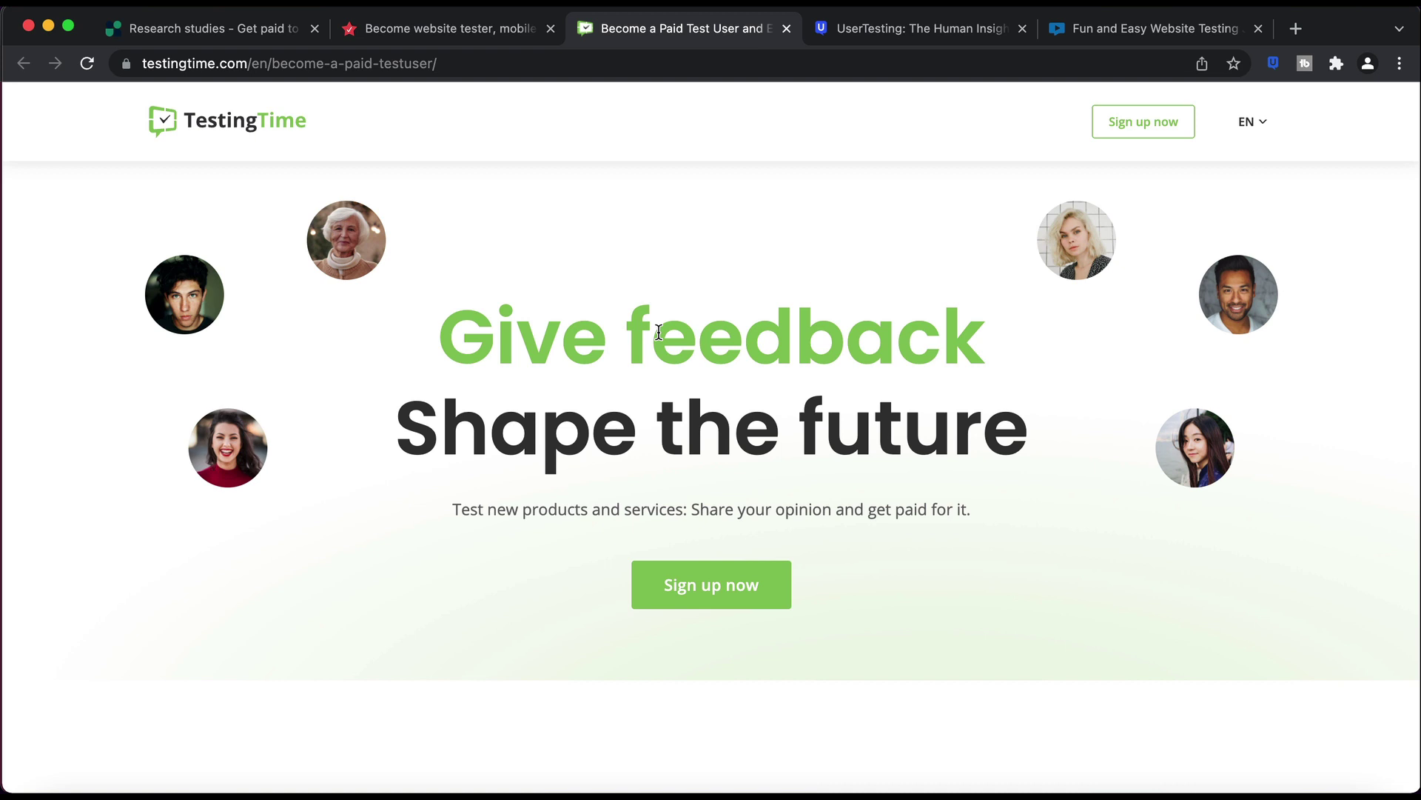
Switch to the UserTesting tab showing the Experience what your customers experience homepage.
click(938, 42)
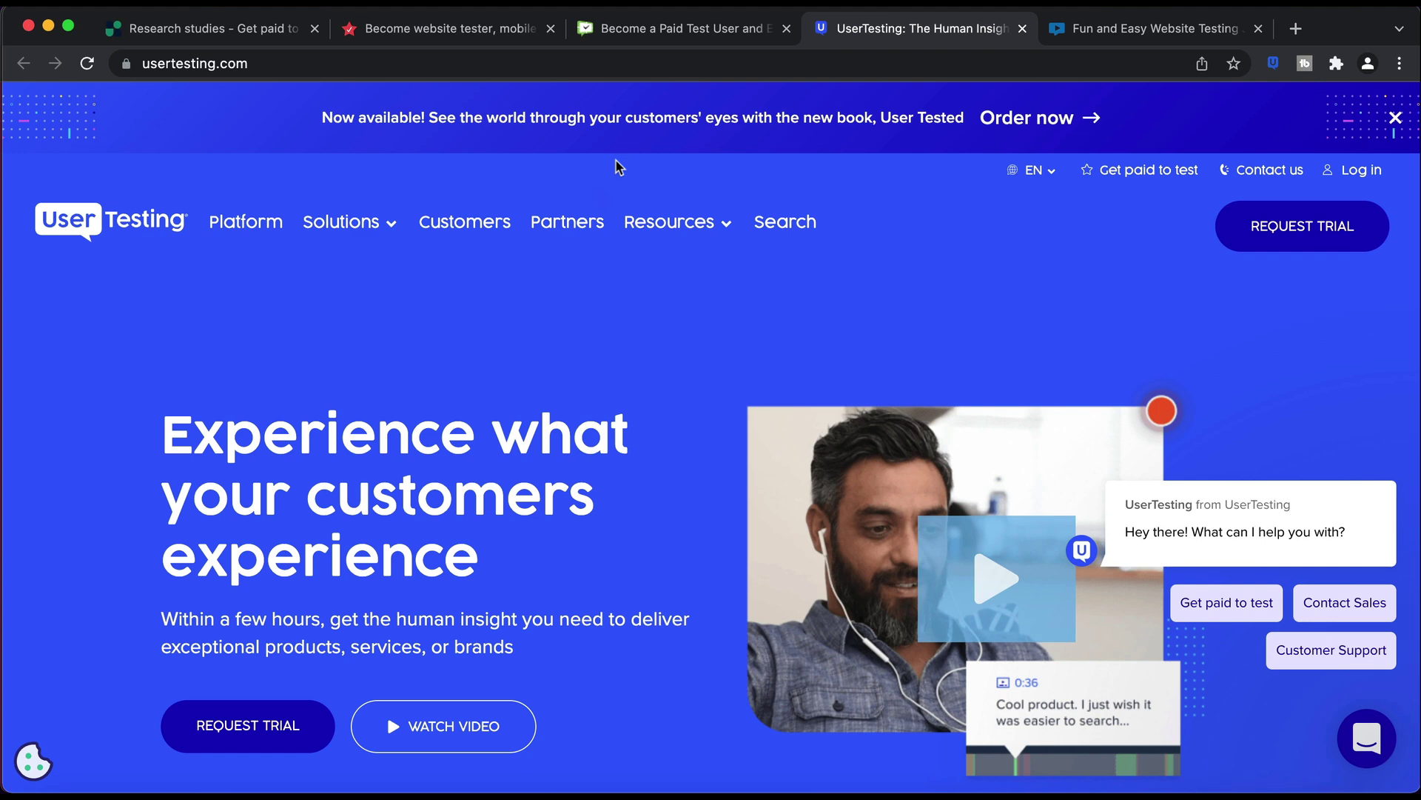
Switch to the Userlytics tab showing the Get PAID to test websites & apps signup page.
click(1104, 30)
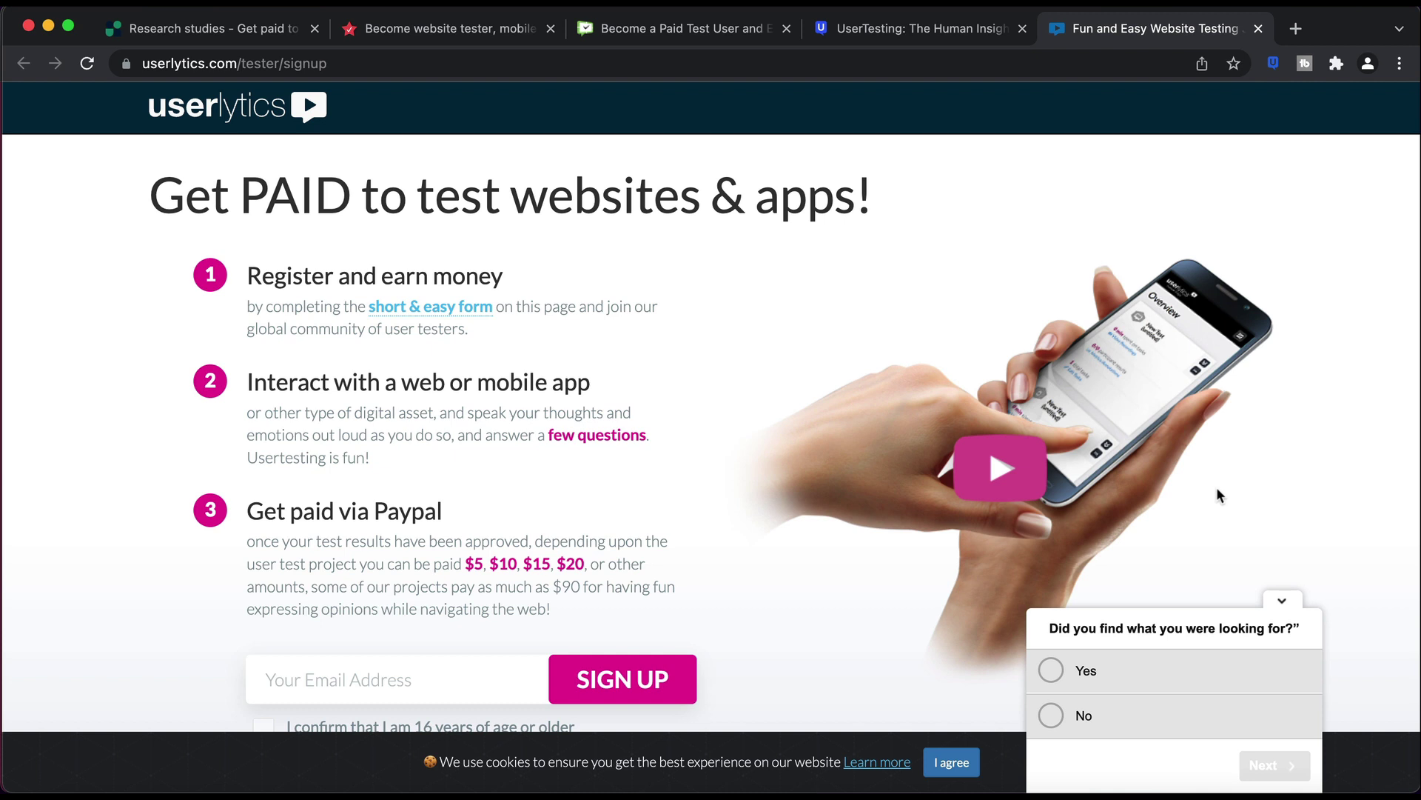
scroll(1217, 496, down, 2)
scroll(1217, 496, up, 2)
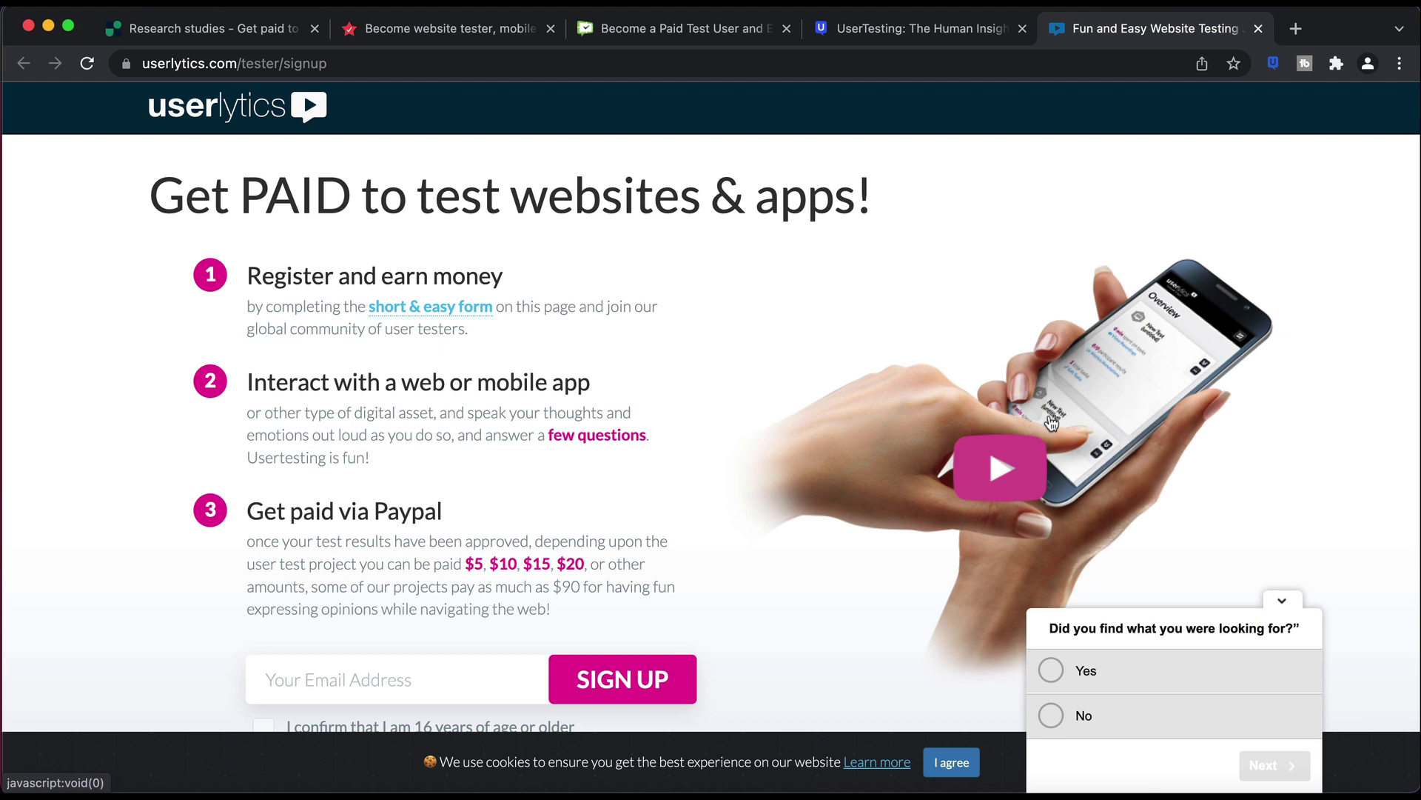
click(986, 35)
click(1167, 31)
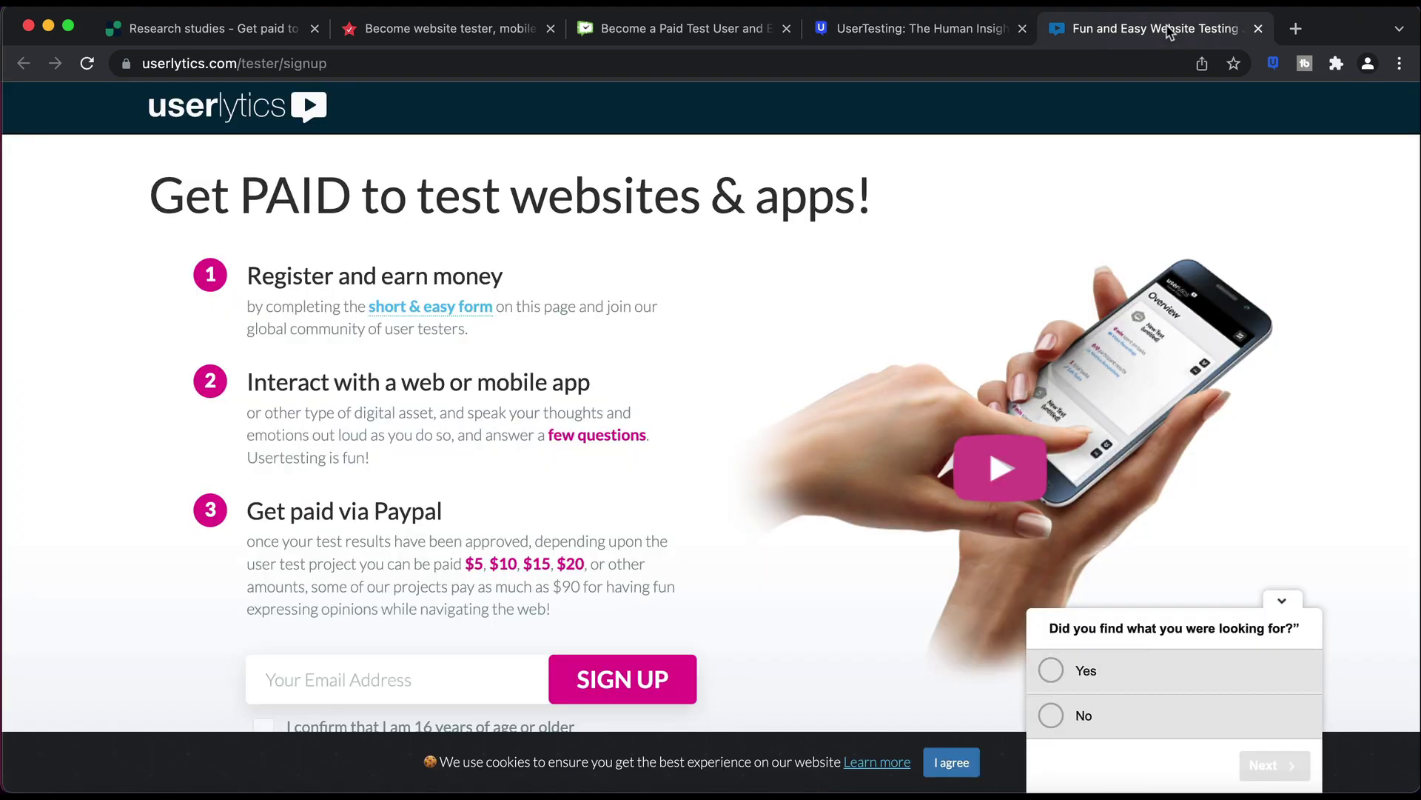